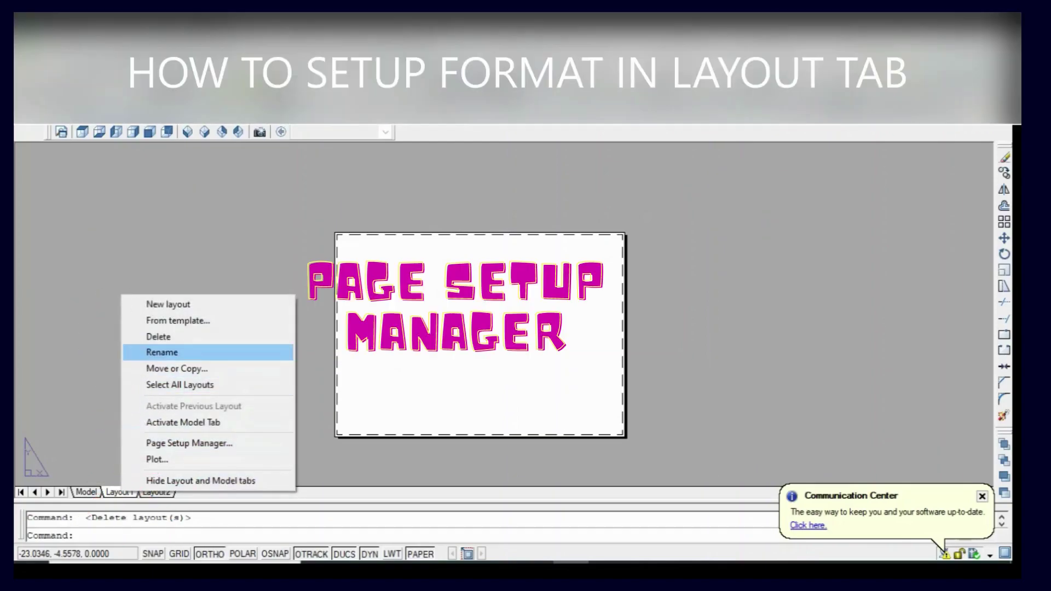
# - From Layout1's Page Setup Manager, start a new page setup named 'FORMAT A3'
pyautogui.click(189, 443)
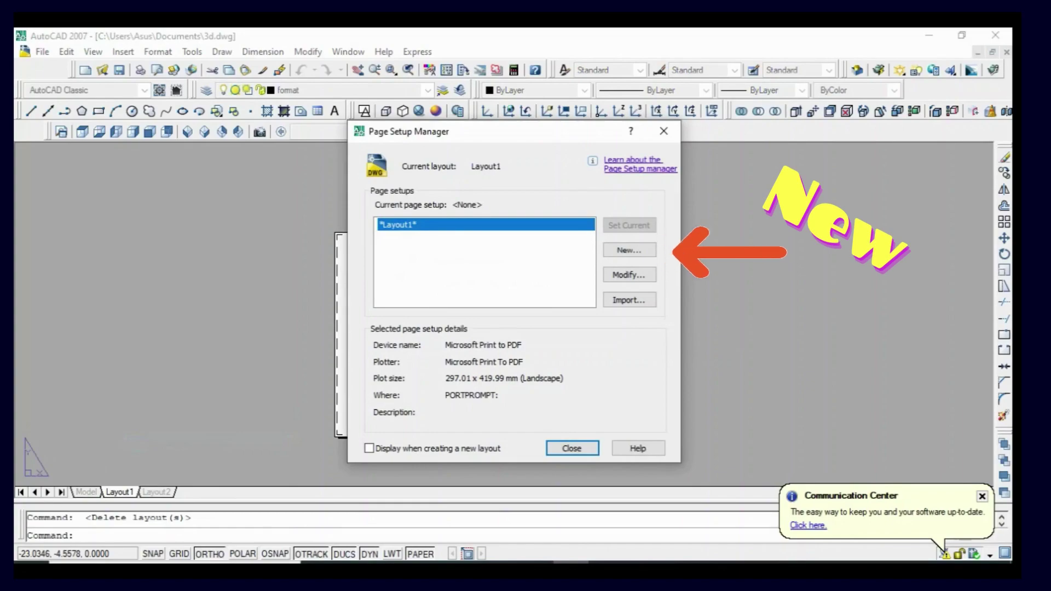
pyautogui.click(629, 250)
pyautogui.write('FO')
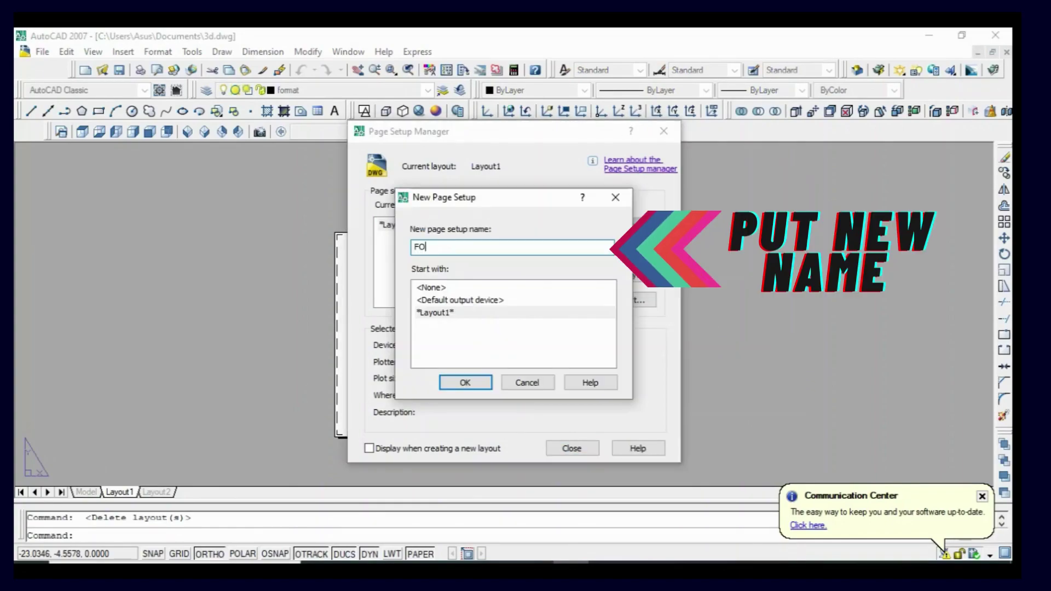
pyautogui.write('RMAT ')
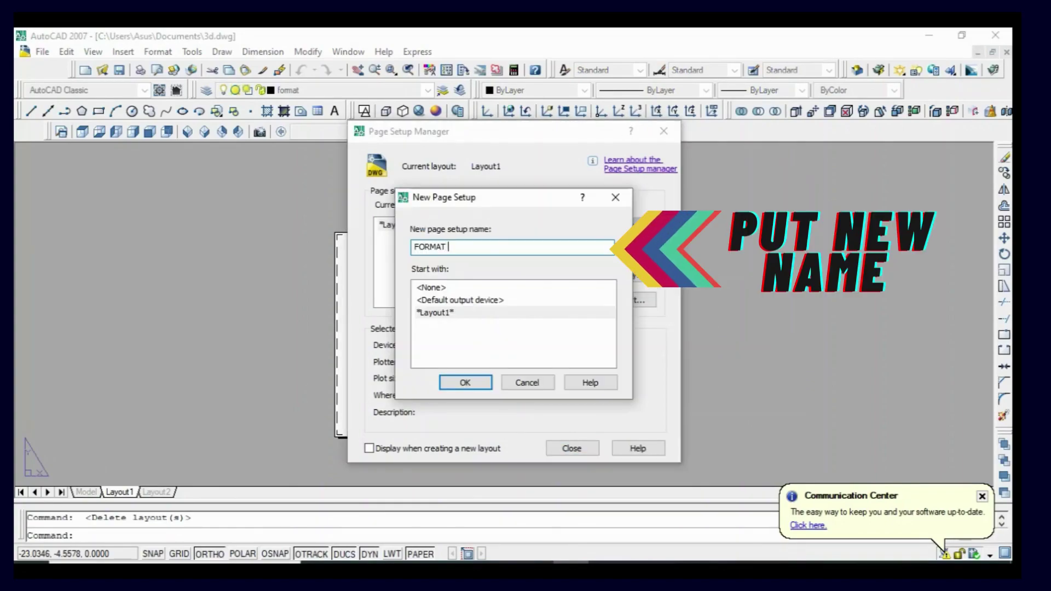
pyautogui.write('A3')
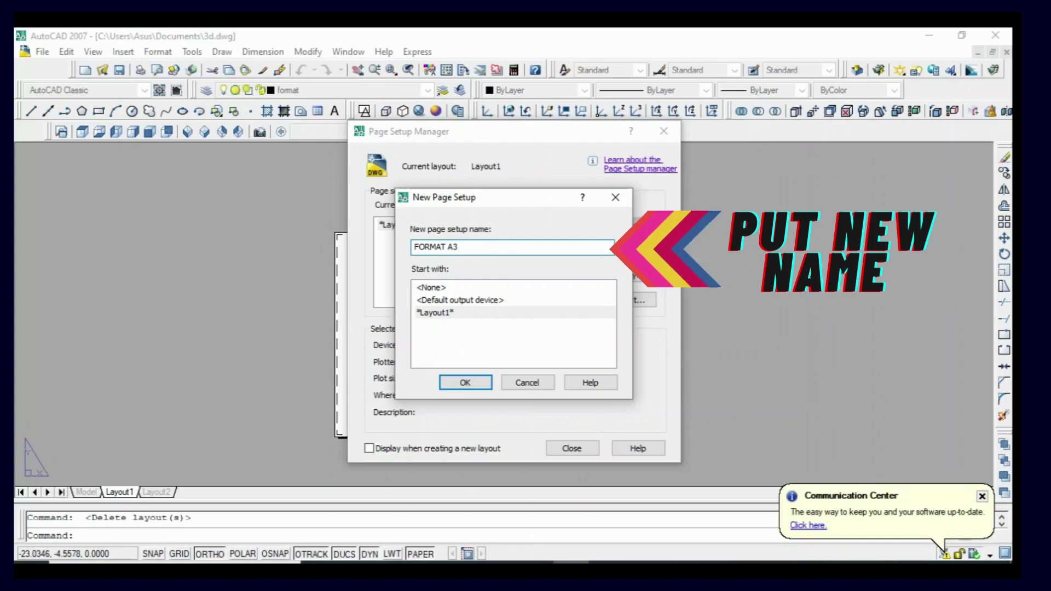
pyautogui.press('Return')
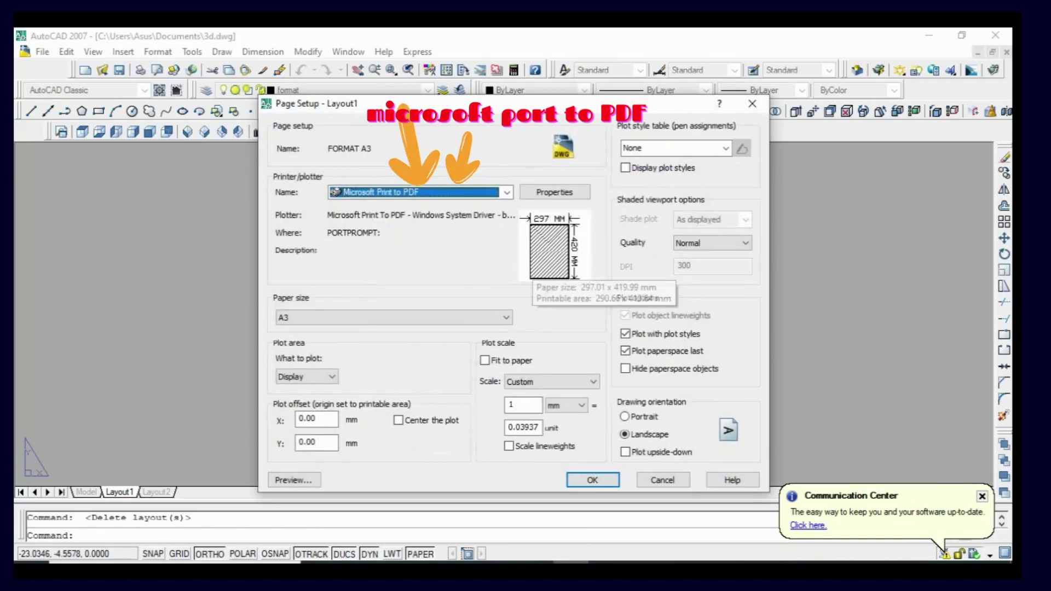
# - Keep Microsoft Print to PDF with A3 paper, accept the setup and close the manager
pyautogui.hotkey('alt', 'Down')
pyautogui.press('Return')
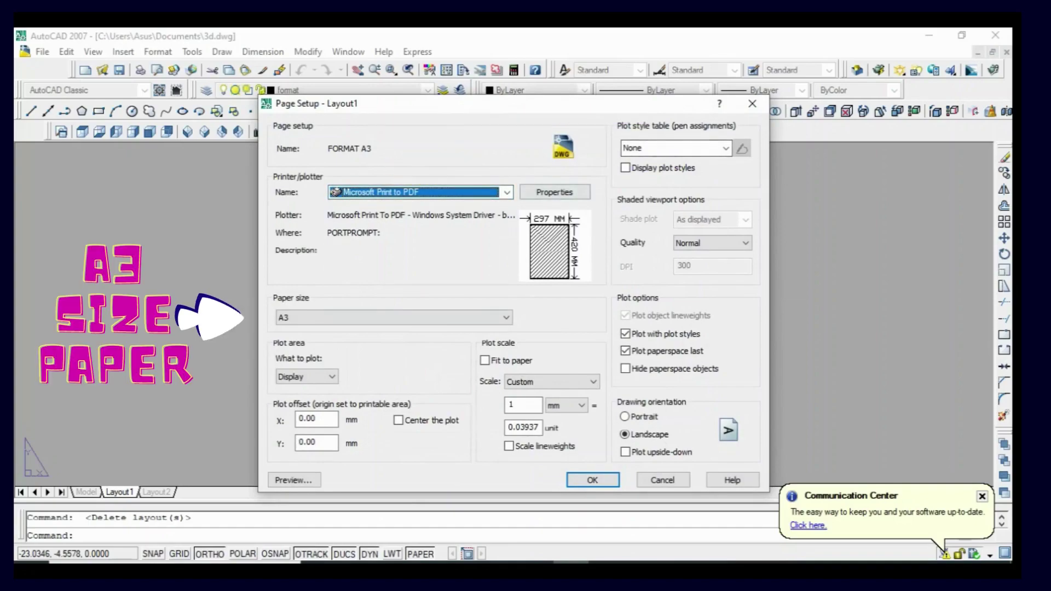
pyautogui.press('Tab')
pyautogui.press('Tab')
pyautogui.hotkey('alt', 'Down')
pyautogui.press('Return')
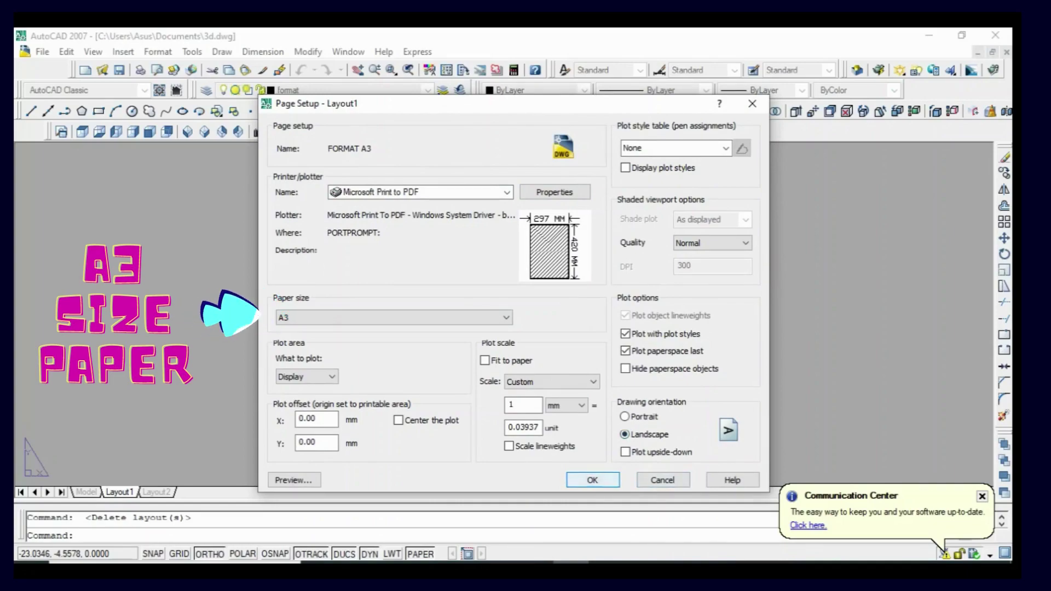
pyautogui.press('Return')
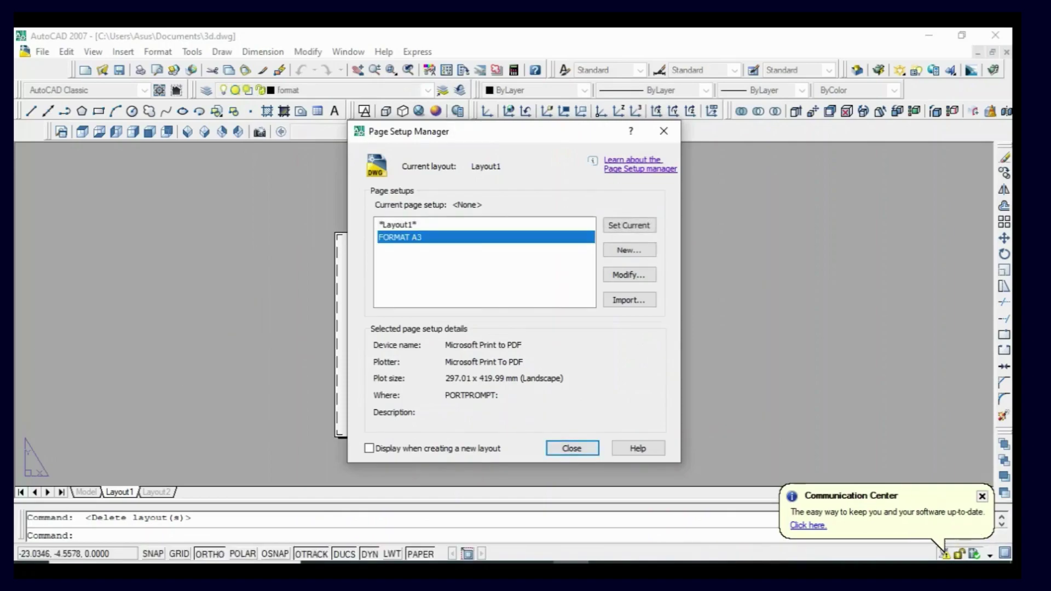
pyautogui.press('Return')
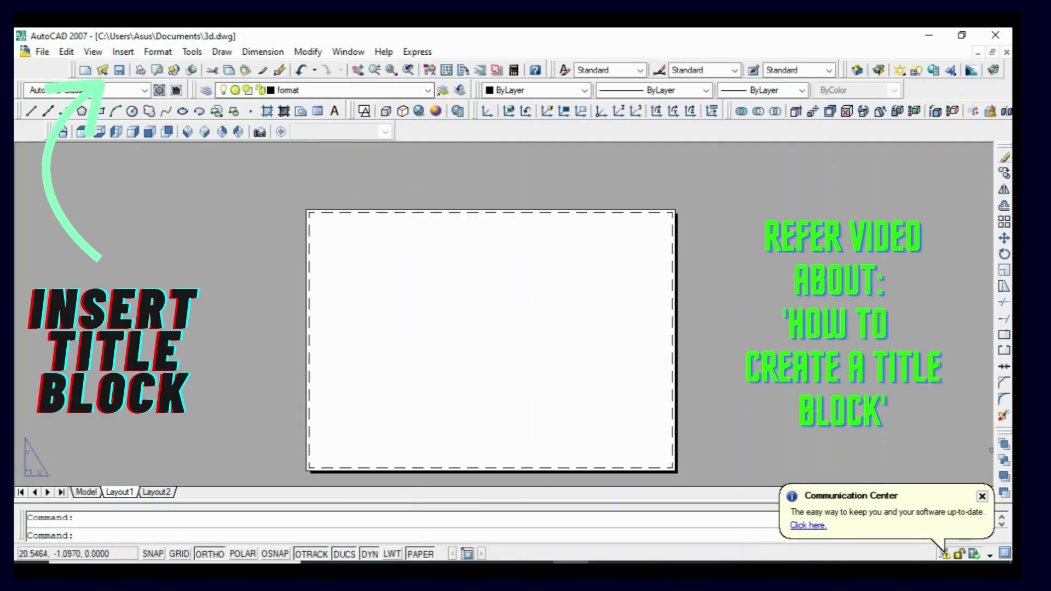
# - Insert the FORMAT A3 block onto Layout1 via Insert > Block
pyautogui.click(123, 52)
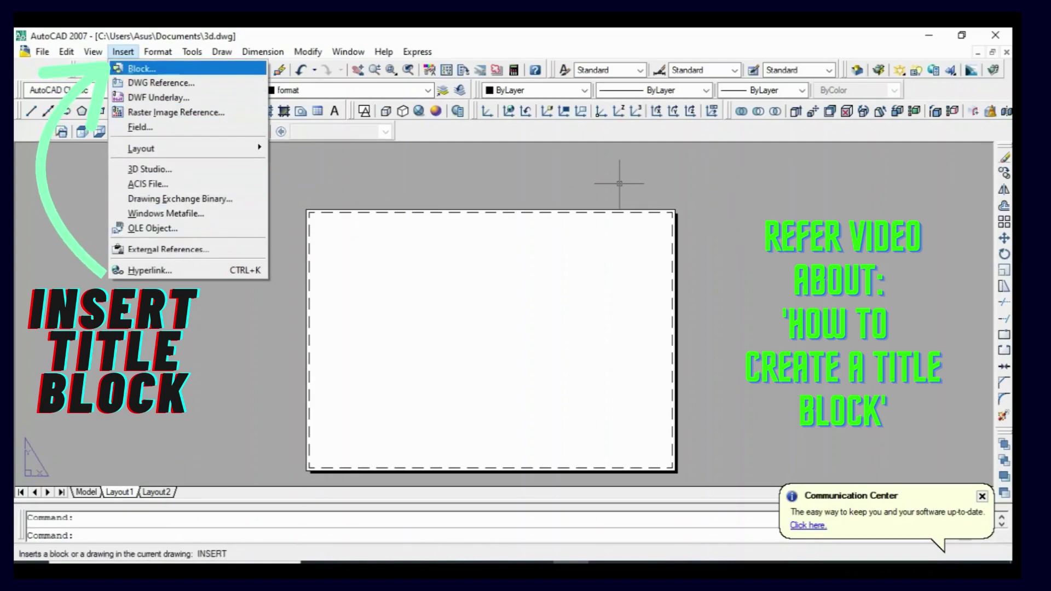
pyautogui.click(142, 68)
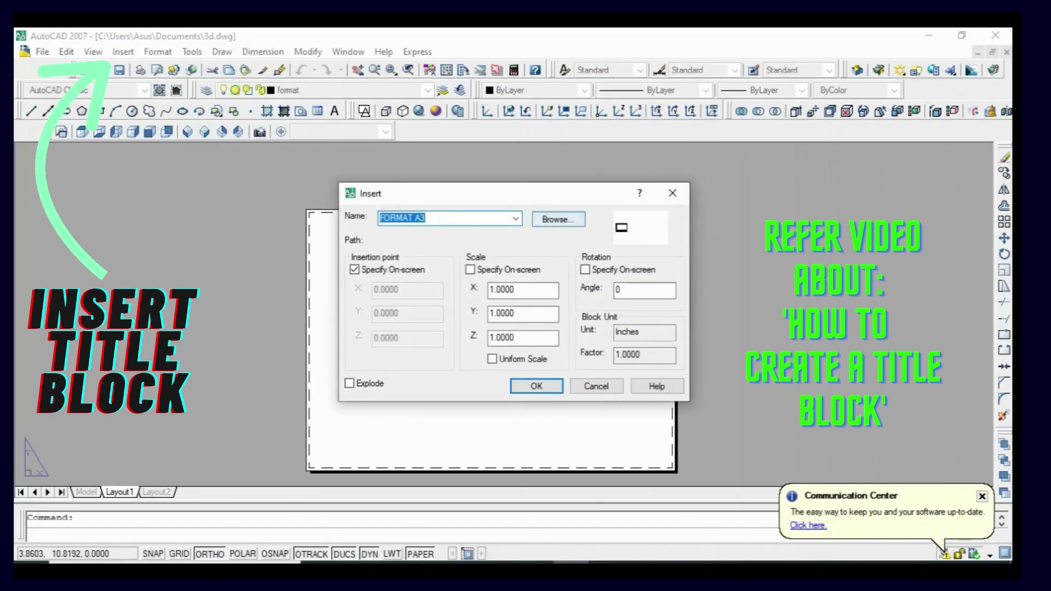
pyautogui.press('Return')
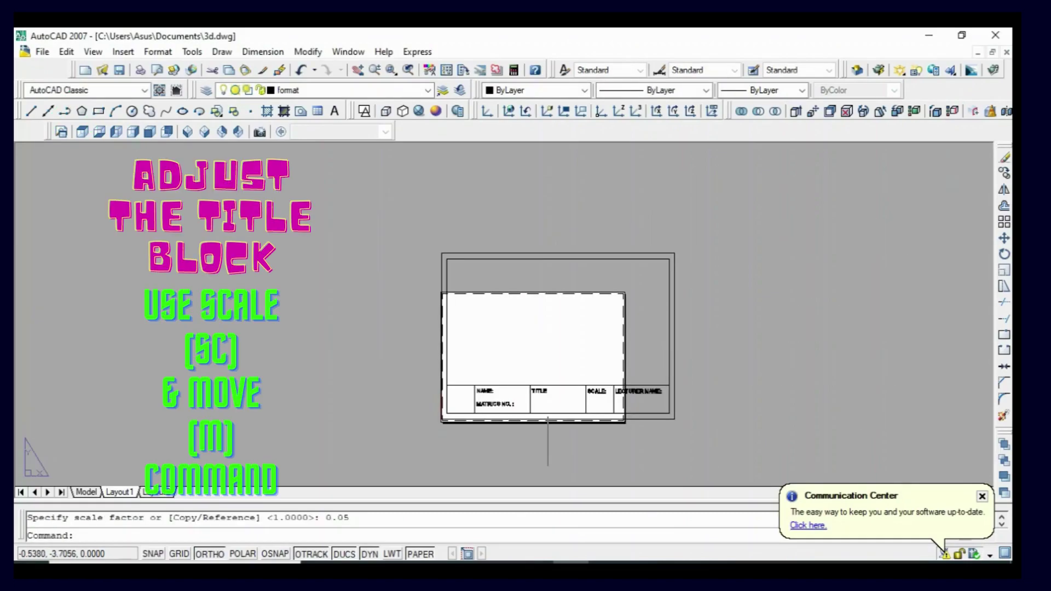
pyautogui.write('m')
pyautogui.press('Return')
# - Scale the title block by reference from its lower-left corner to fit the A3 sheet
pyautogui.click(542, 421)
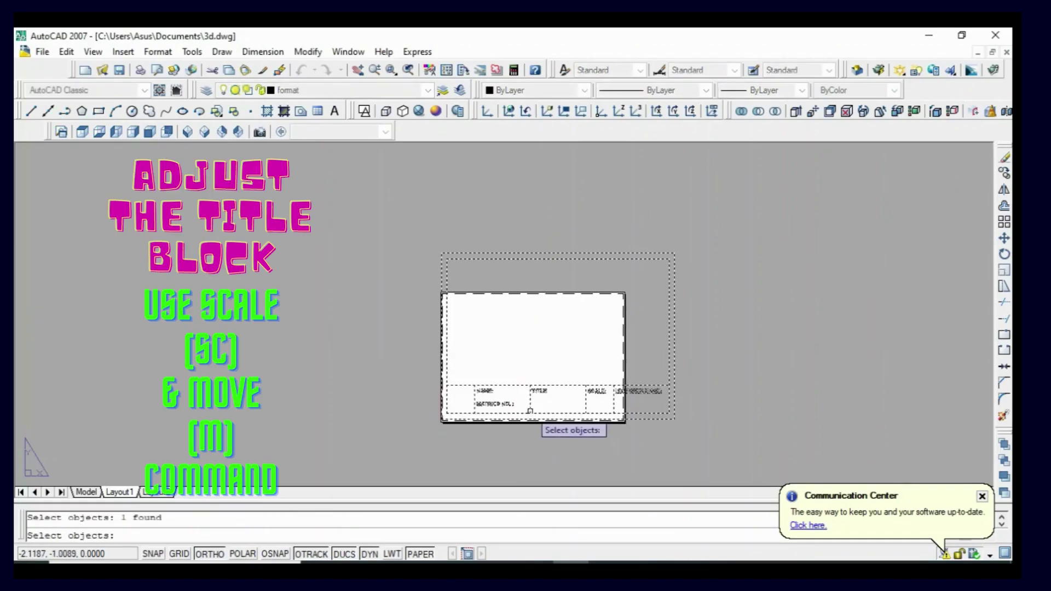
pyautogui.press('Return')
pyautogui.scroll(3, 442, 426)
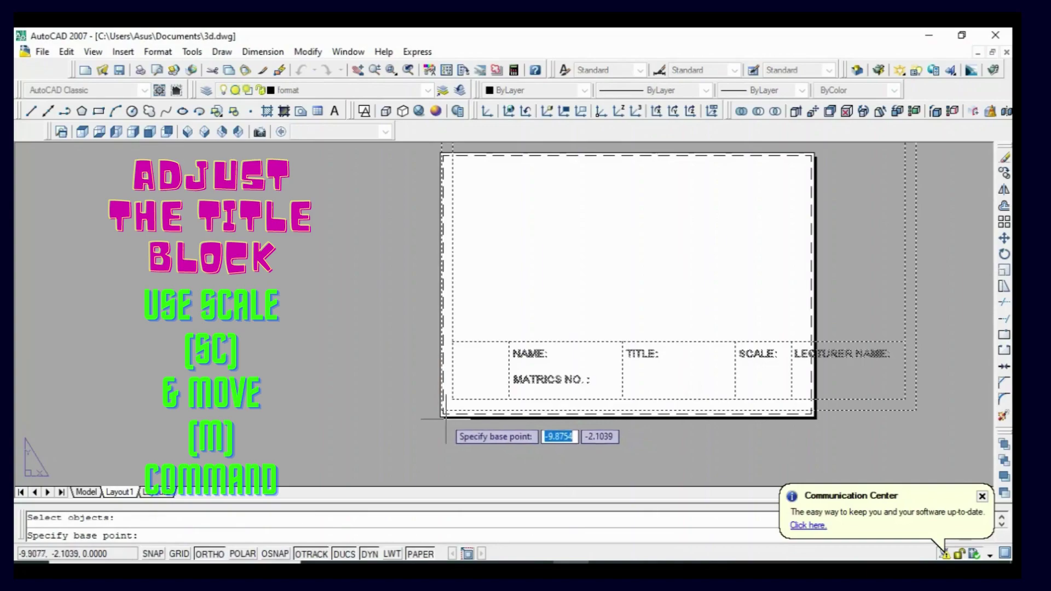
pyautogui.click(443, 413)
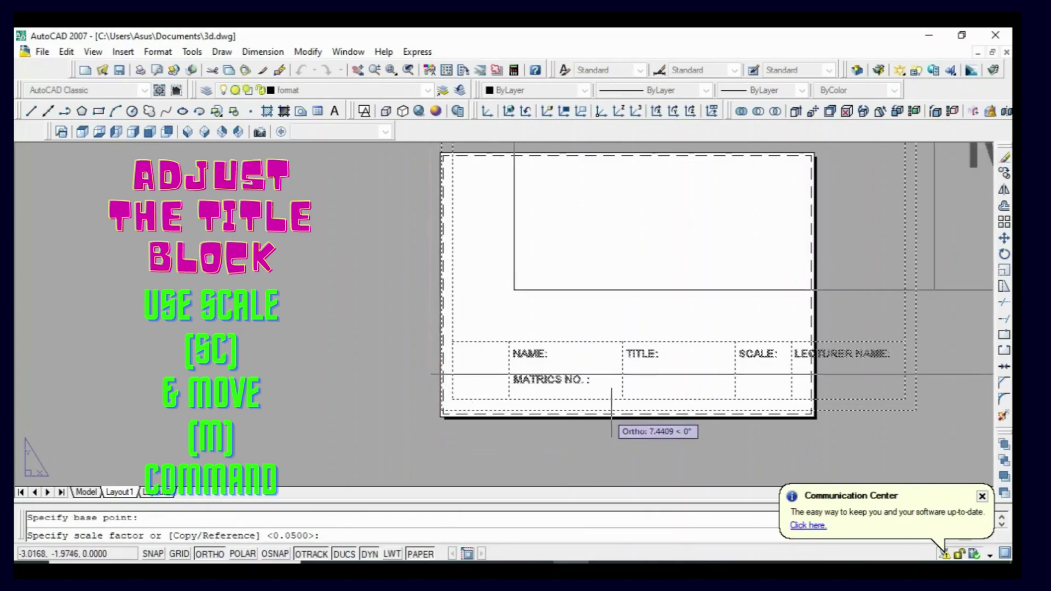
pyautogui.write('R')
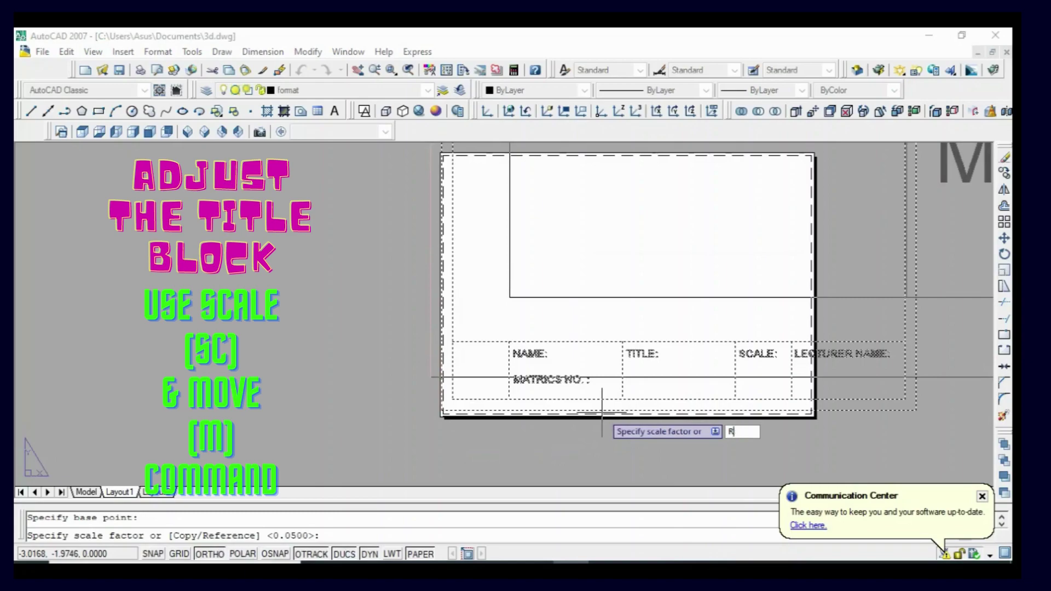
pyautogui.press('Return')
pyautogui.scroll(3, 445, 407)
pyautogui.scroll(1, 443, 398)
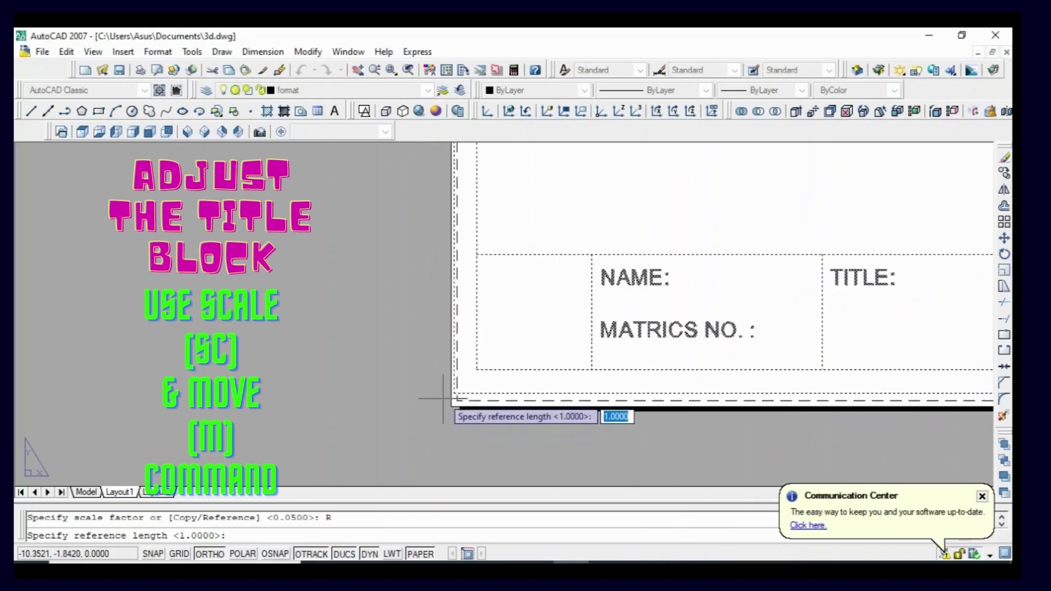
pyautogui.click(453, 404)
pyautogui.scroll(-4, 453, 402)
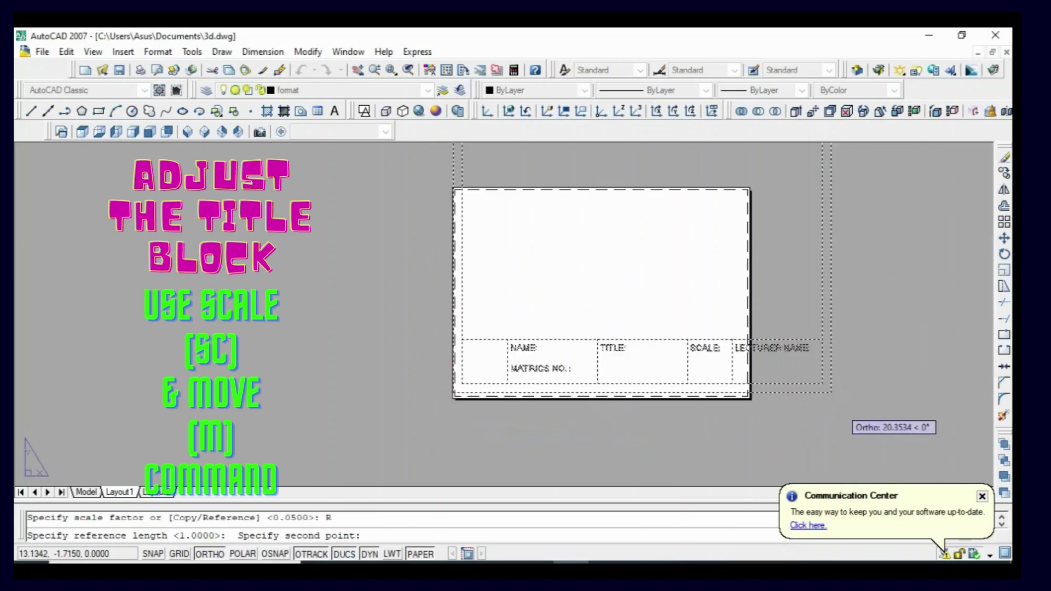
pyautogui.click(856, 392)
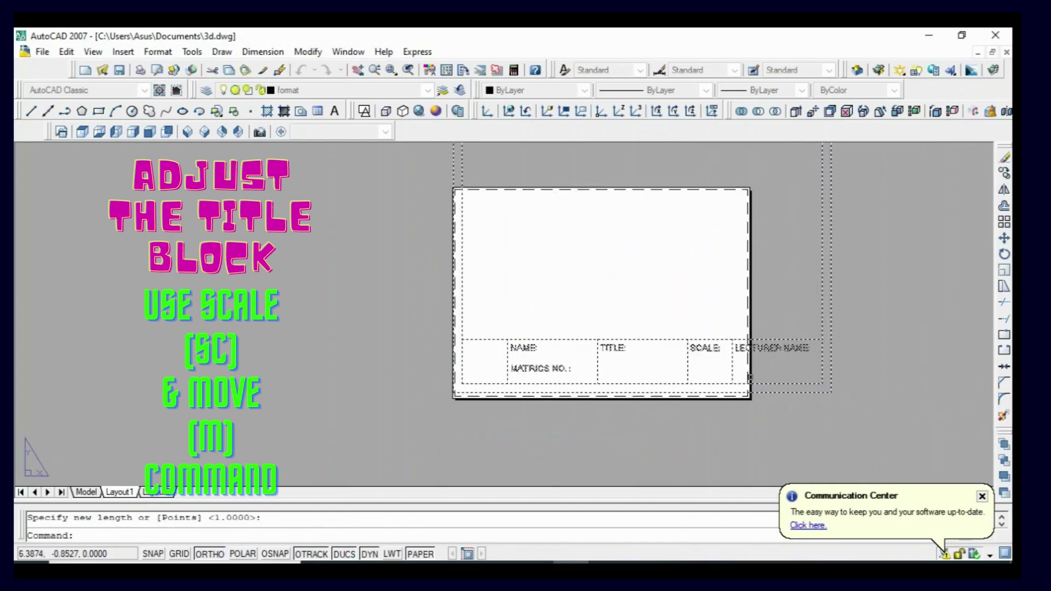
pyautogui.click(747, 377)
pyautogui.scroll(2, 677, 382)
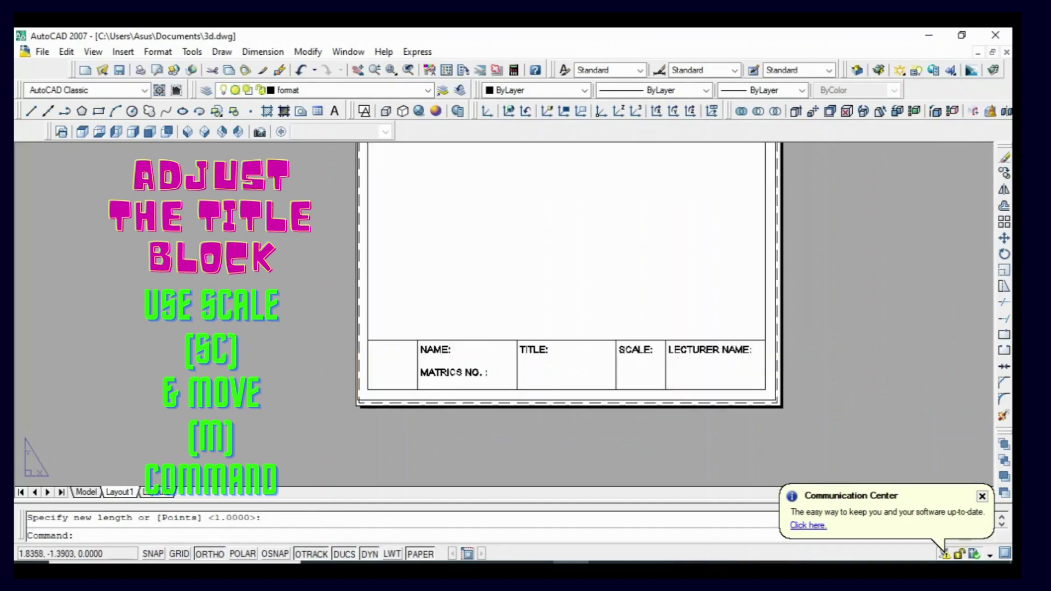
pyautogui.scroll(-2, 608, 397)
pyautogui.scroll(3, 696, 247)
# - Move the resized title block into line with the sheet border
pyautogui.click(714, 180)
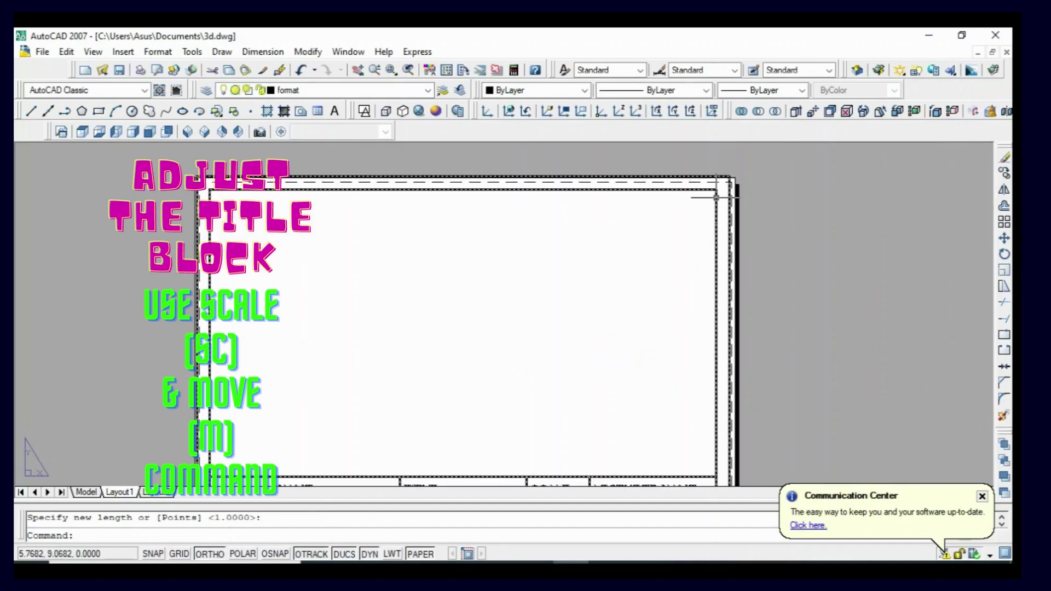
pyautogui.scroll(-2, 533, 235)
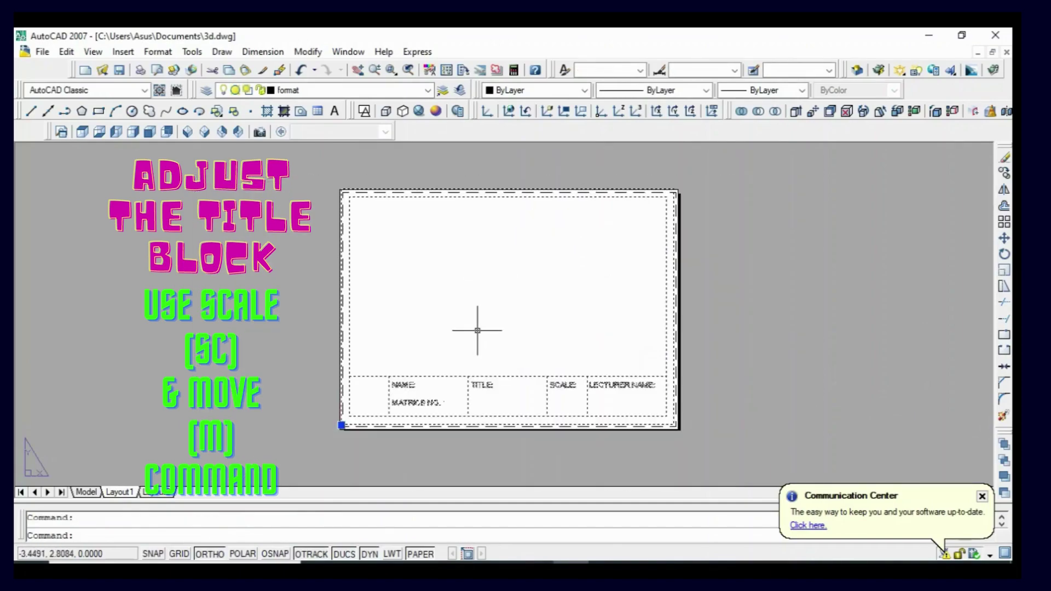
pyautogui.write('m')
pyautogui.press('Return')
pyautogui.click(470, 267)
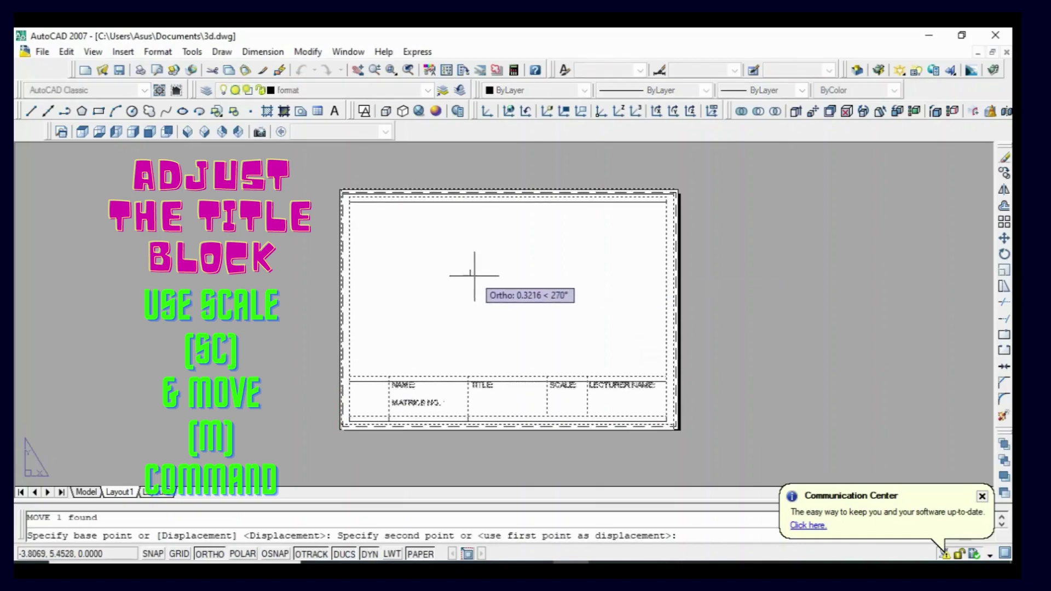
pyautogui.click(474, 275)
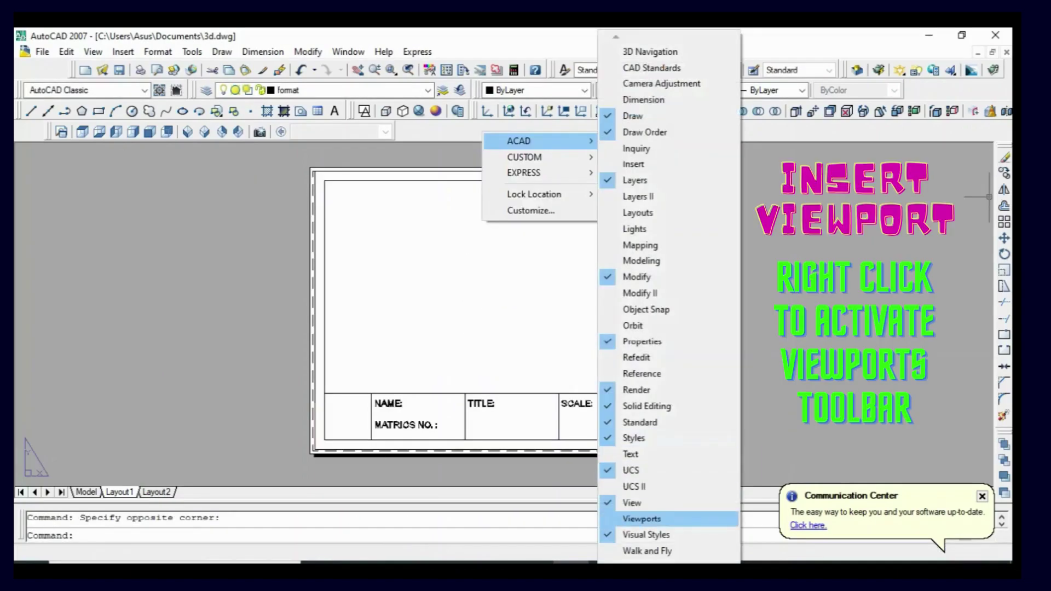
# - Dock the Viewports toolbar and draw a single viewport in the sheet's upper-left area
pyautogui.click(641, 519)
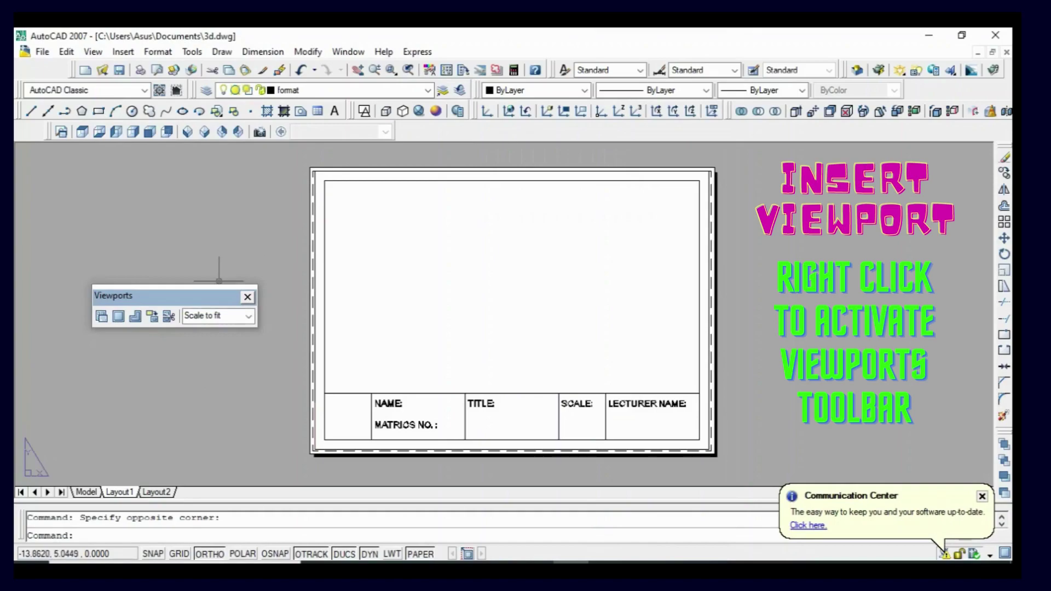
pyautogui.moveTo(164, 296); pyautogui.dragTo(480, 131)
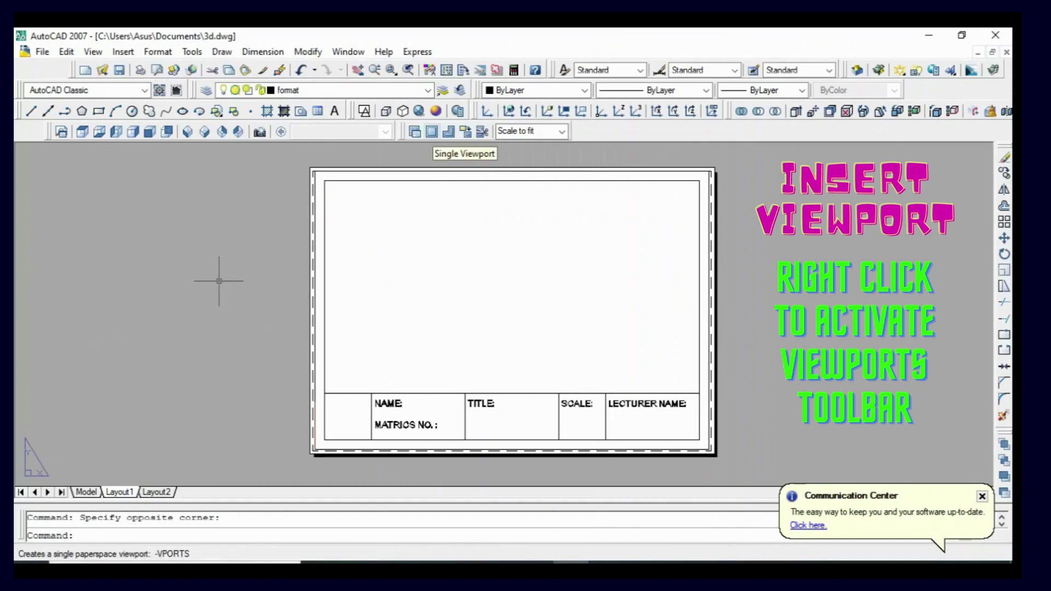
pyautogui.click(431, 131)
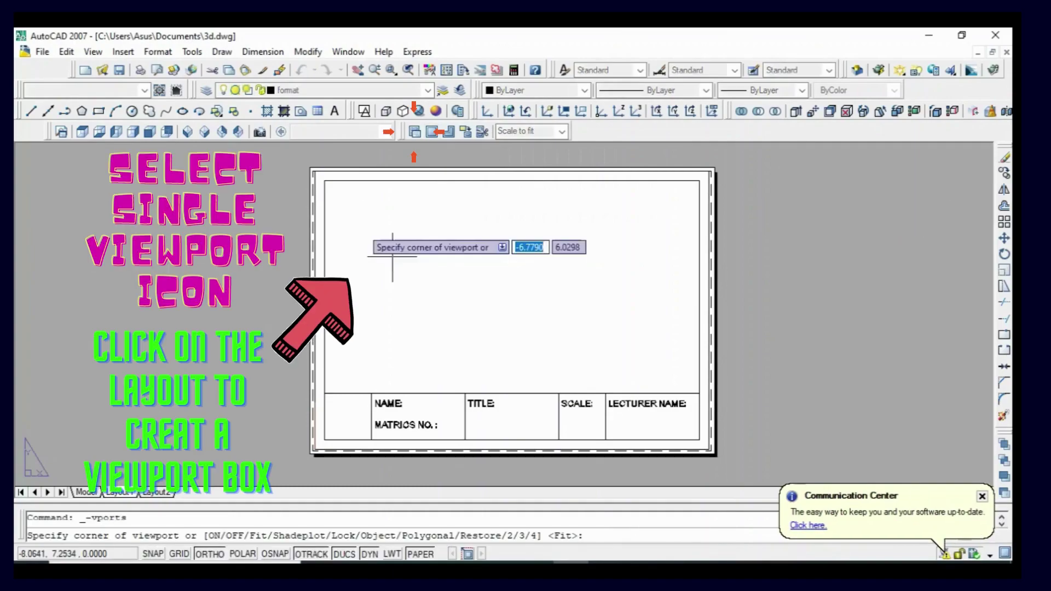
pyautogui.click(351, 208)
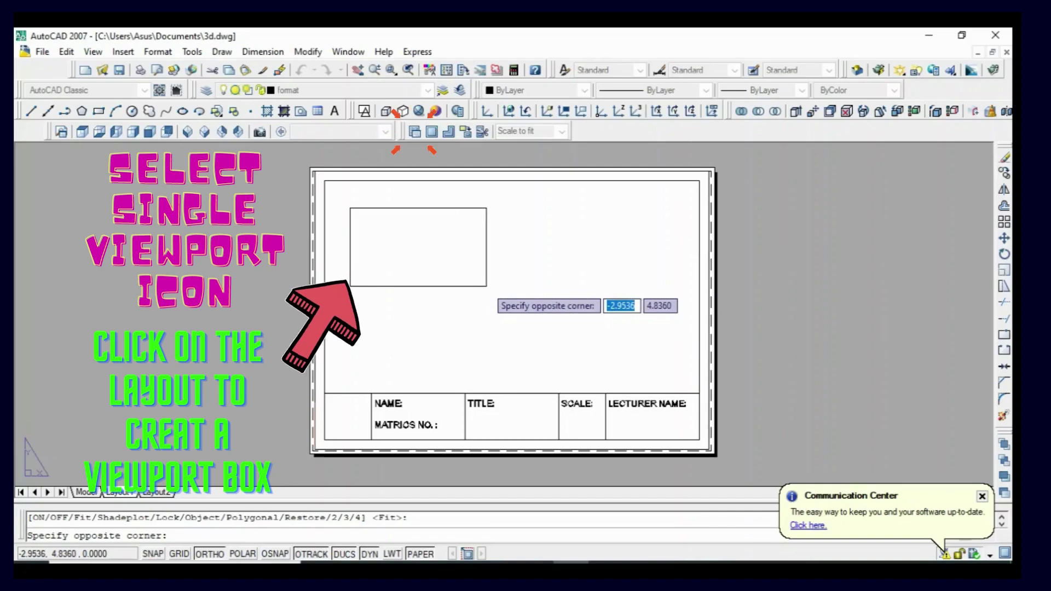
pyautogui.click(485, 285)
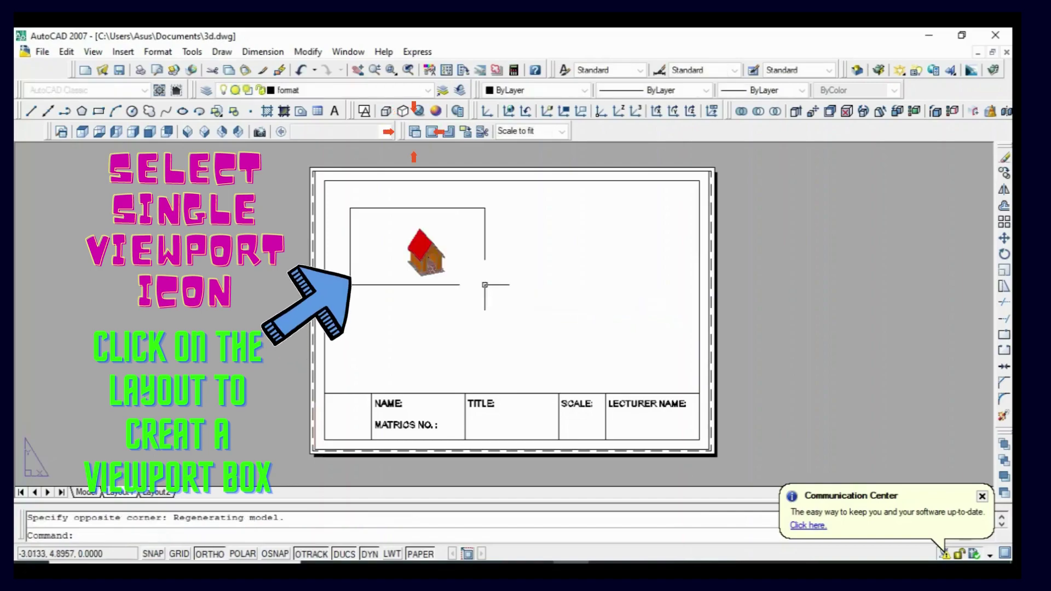
pyautogui.click(440, 207)
pyautogui.click(438, 208)
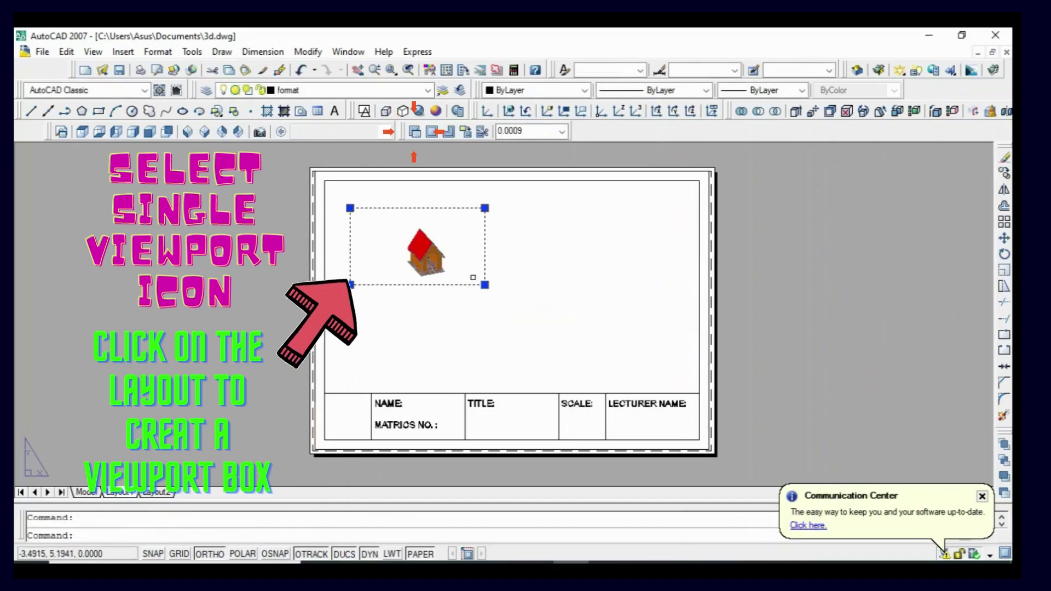
pyautogui.scroll(2, 414, 253)
pyautogui.scroll(-3, 398, 246)
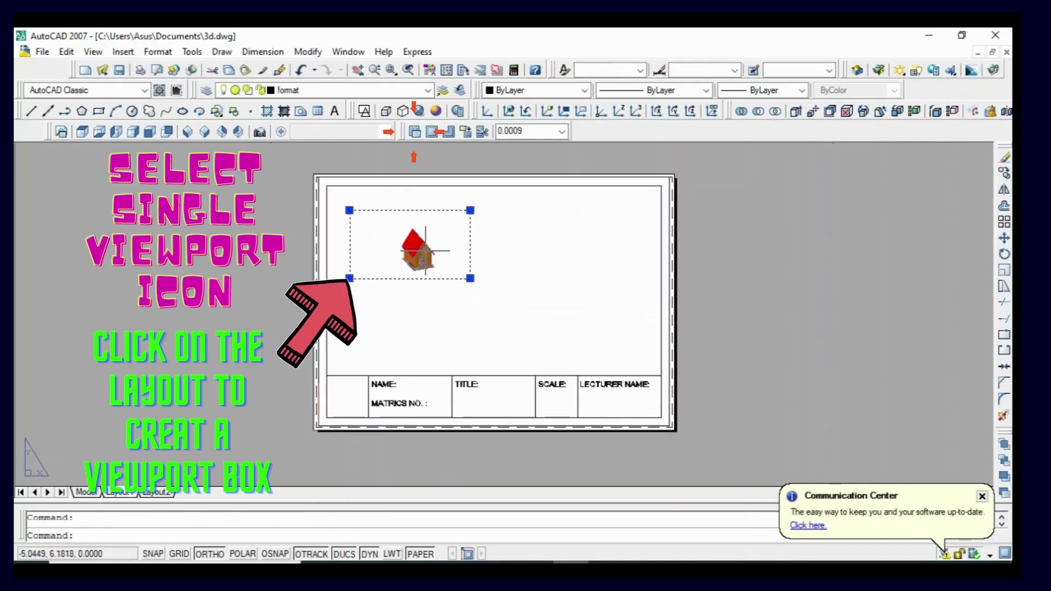
# - Inside the upper-left viewport, zoom All and pan the top view of the house to centre
pyautogui.doubleClick(440, 247)
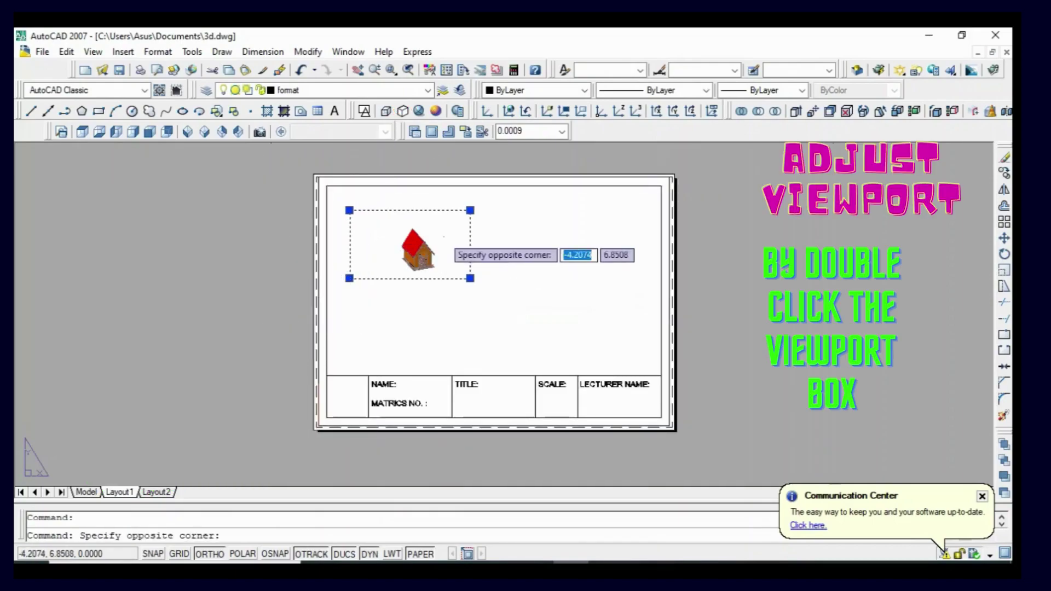
pyautogui.scroll(-3, 411, 241)
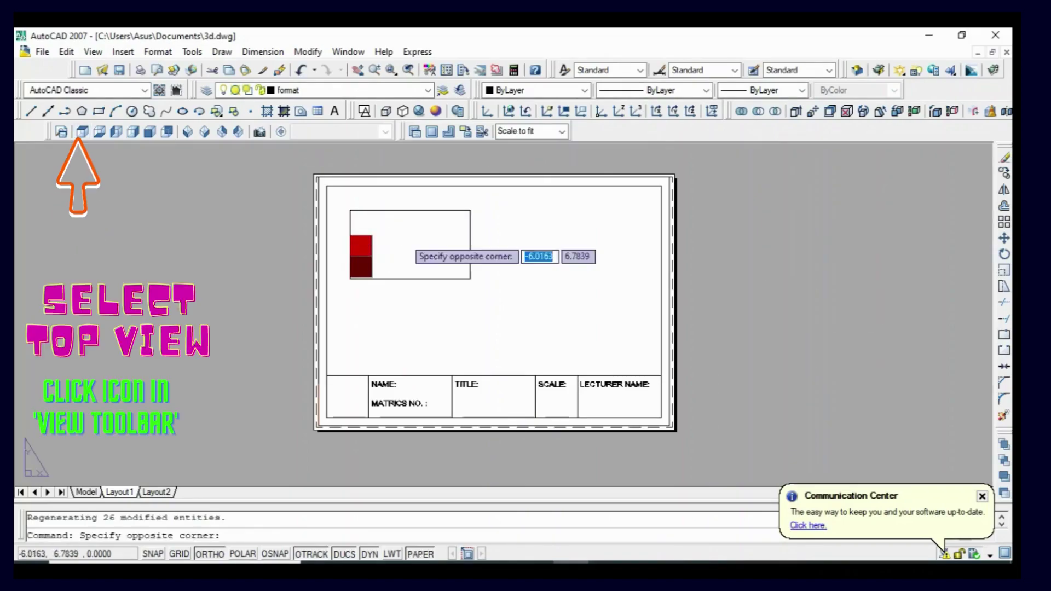
pyautogui.moveTo(392, 245); pyautogui.dragTo(425, 267, button='middle')
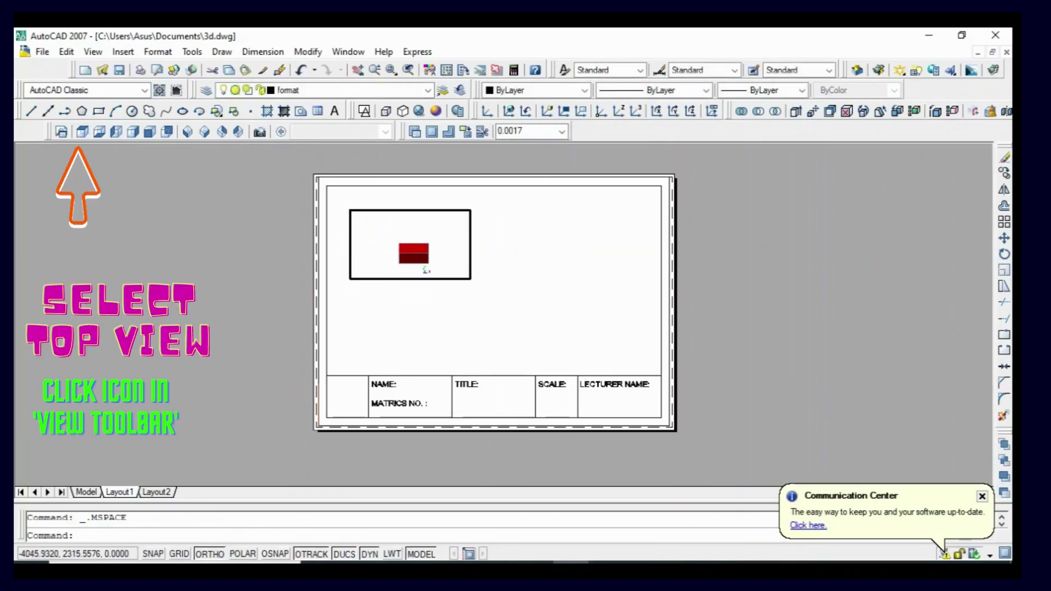
pyautogui.write('z')
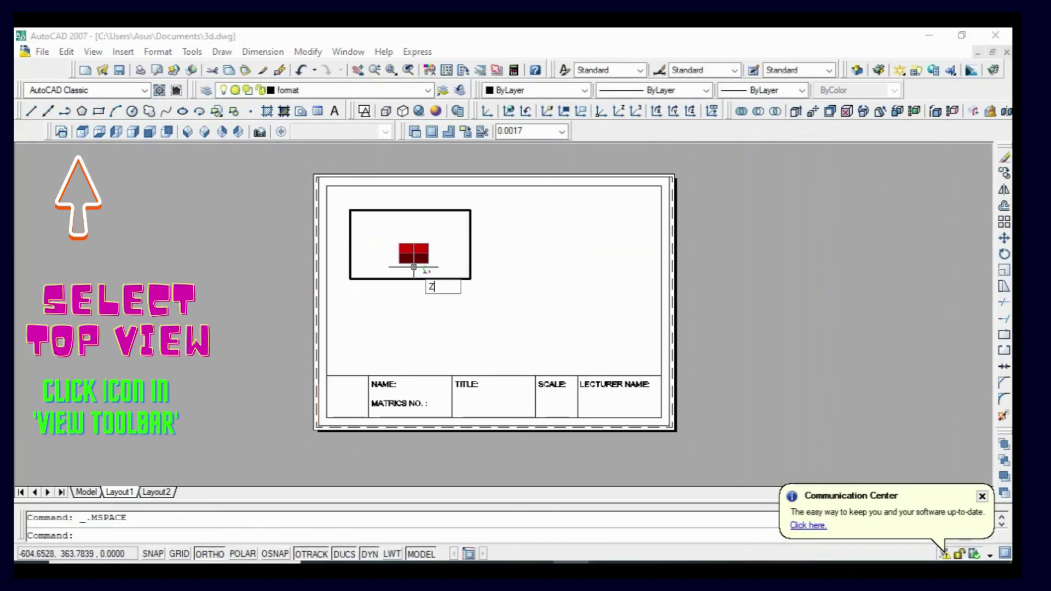
pyautogui.press('Return')
pyautogui.write('a')
pyautogui.press('Return')
pyautogui.click(380, 227)
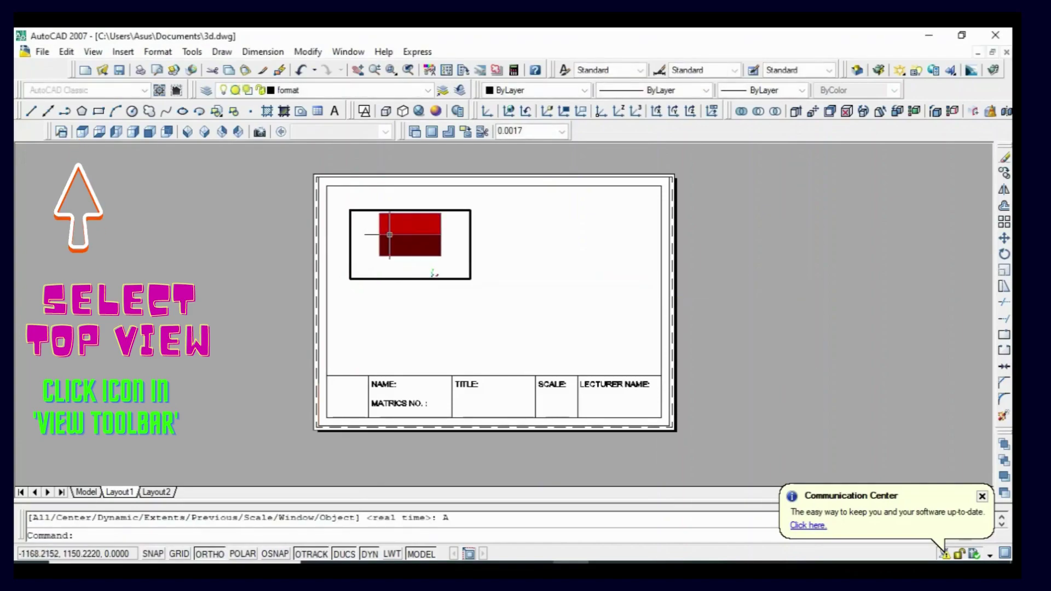
pyautogui.moveTo(422, 230); pyautogui.dragTo(419, 241, button='middle')
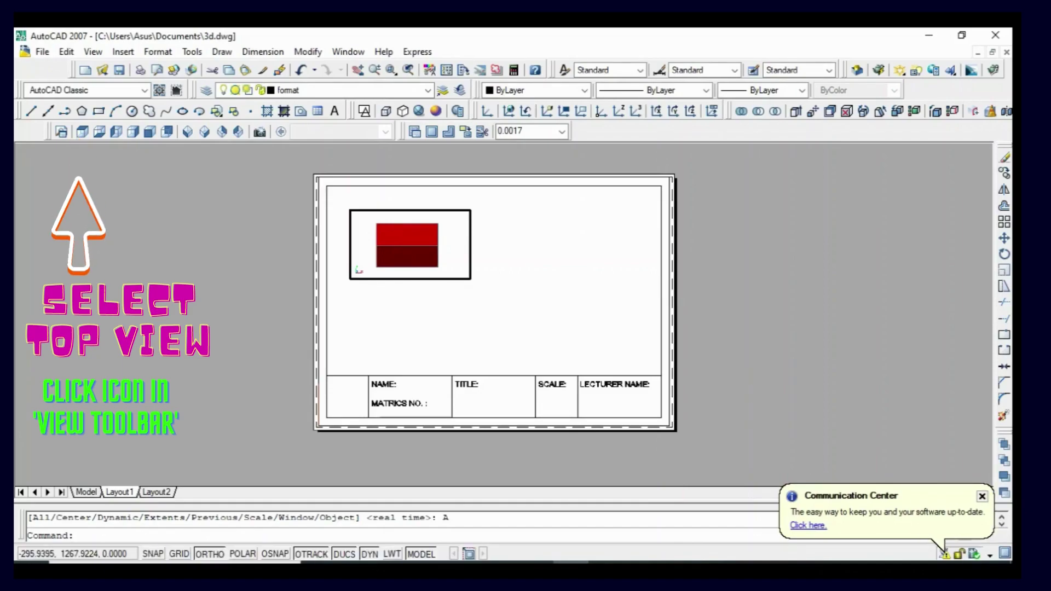
pyautogui.doubleClick(551, 279)
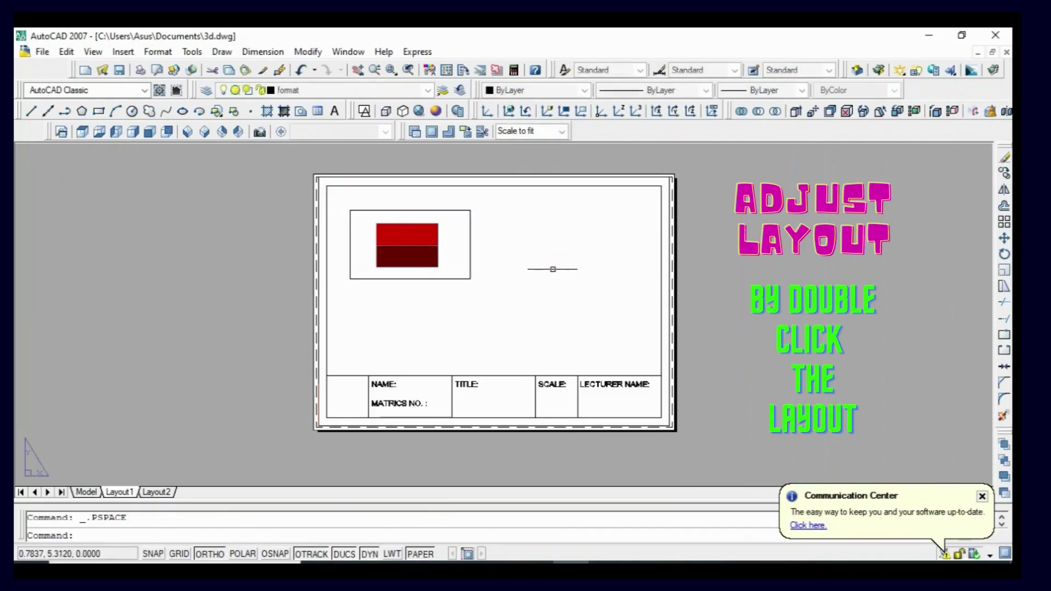
pyautogui.click(469, 213)
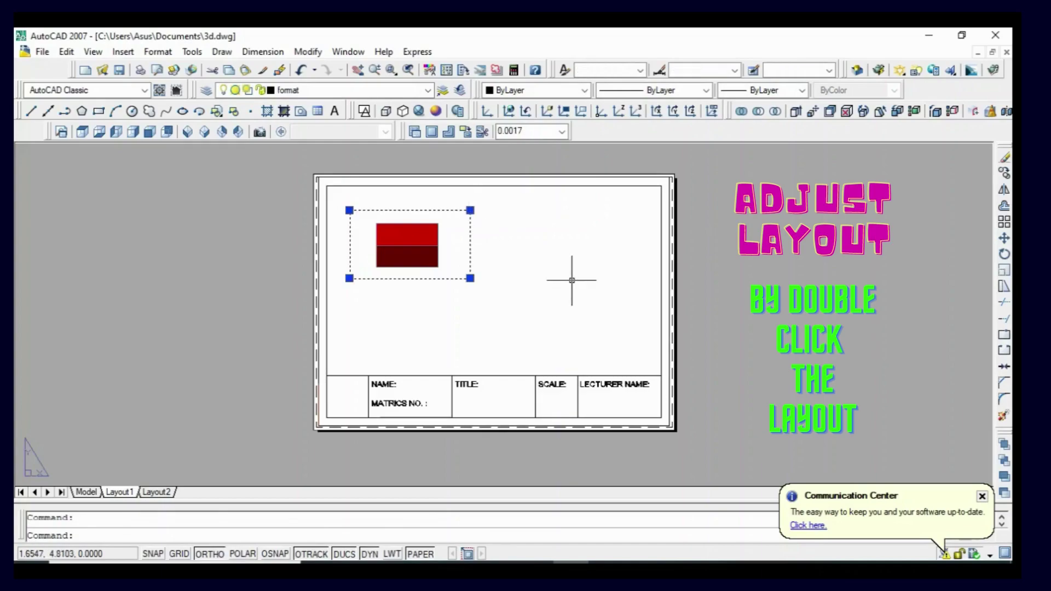
# - Nudge the upper-left viewport slightly higher on the sheet
pyautogui.write('m')
pyautogui.press('Return')
pyautogui.click(515, 304)
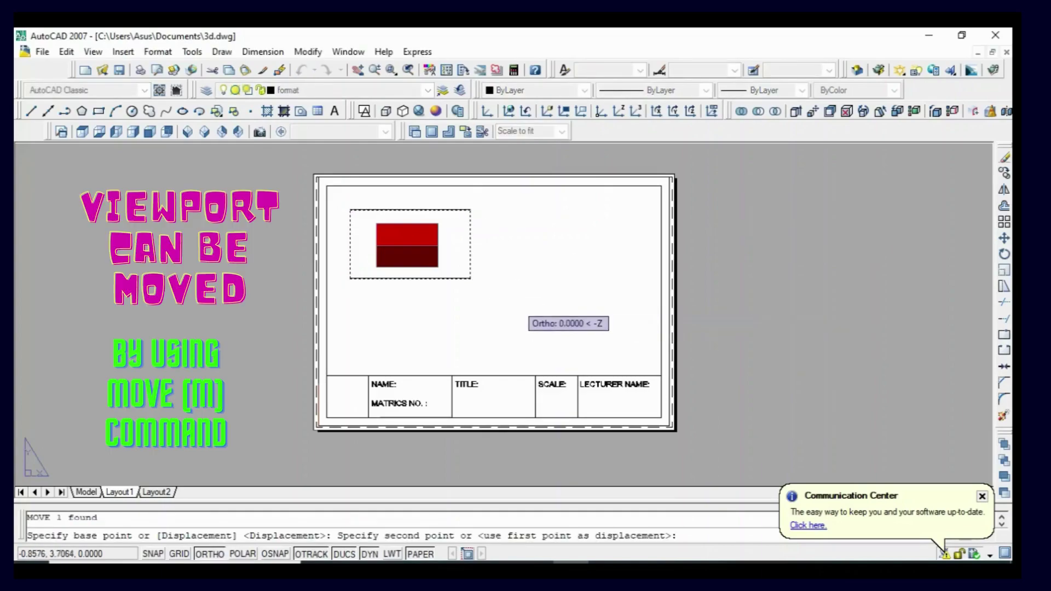
pyautogui.click(516, 295)
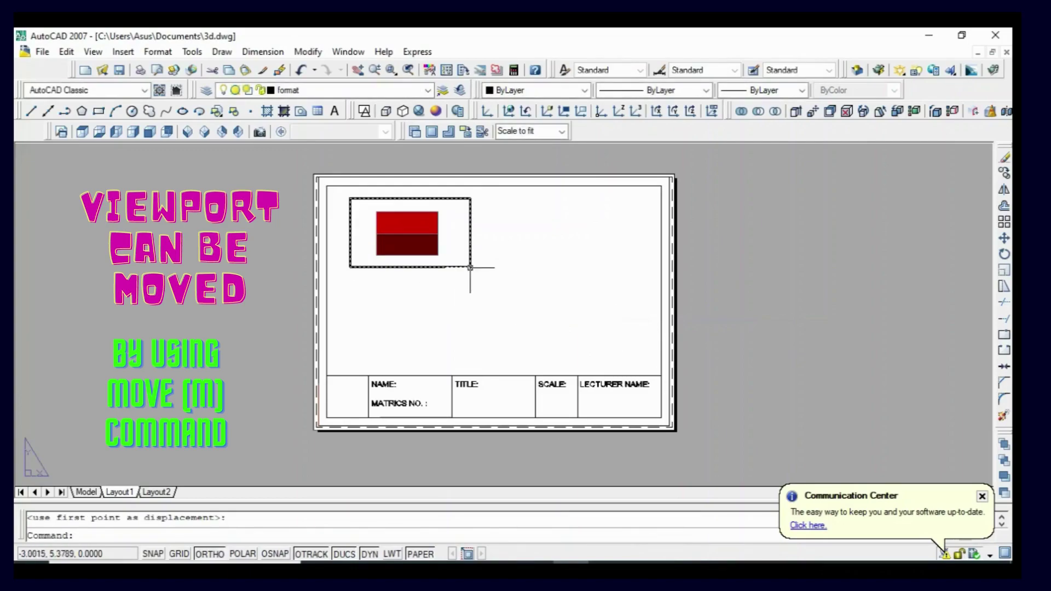
# - Copy the viewport once below the original and once to the upper right
pyautogui.click(470, 268)
pyautogui.write('c')
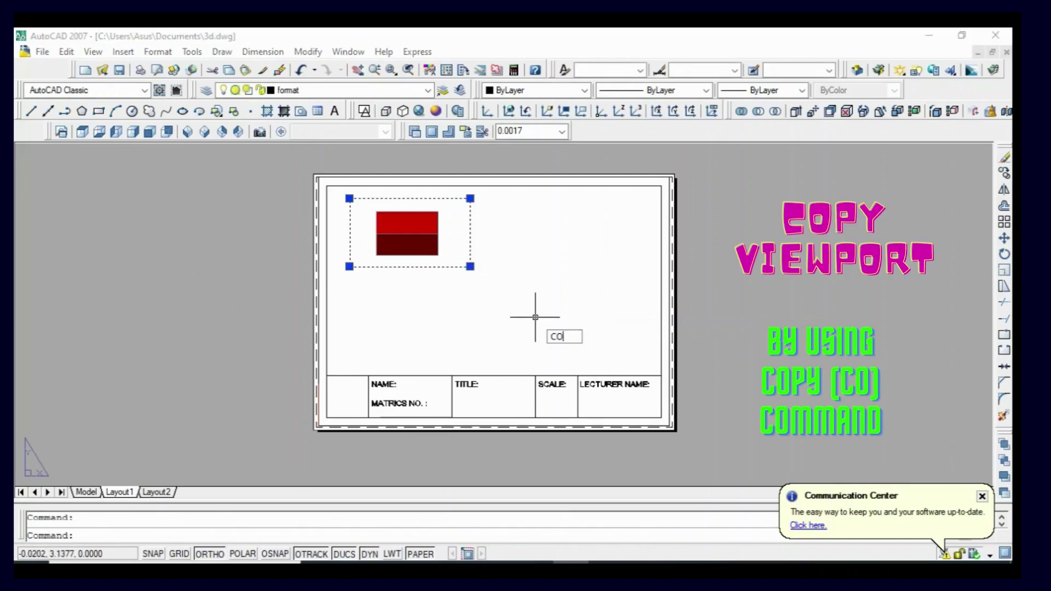
pyautogui.press('Return')
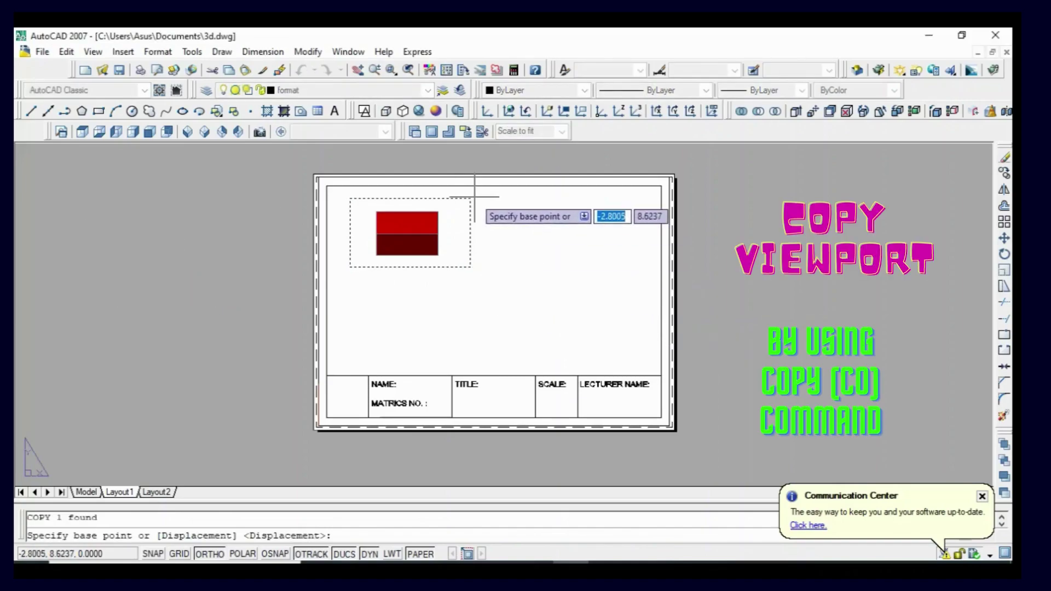
pyautogui.click(474, 196)
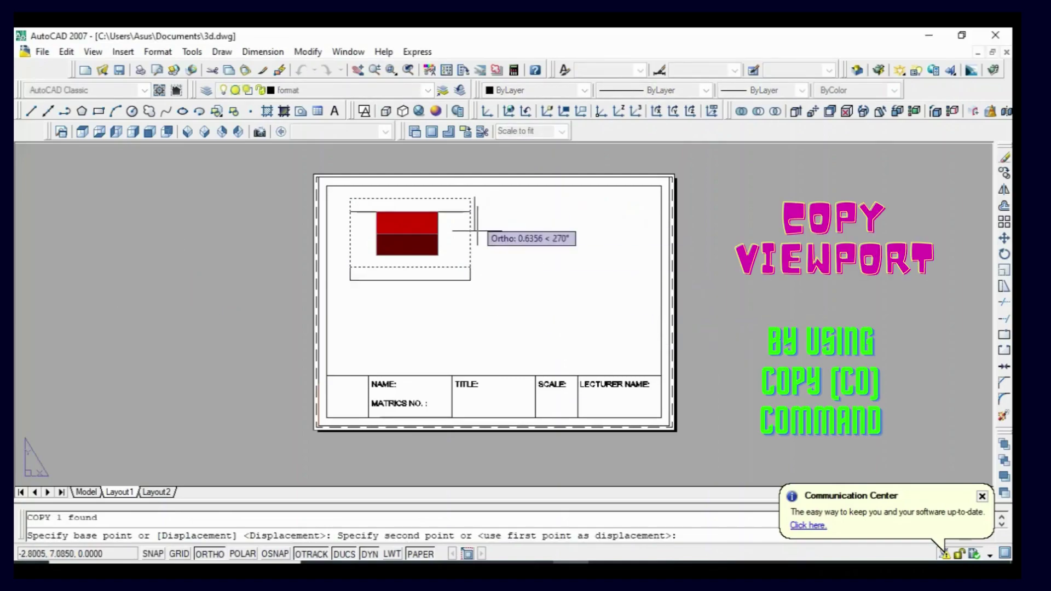
pyautogui.click(474, 284)
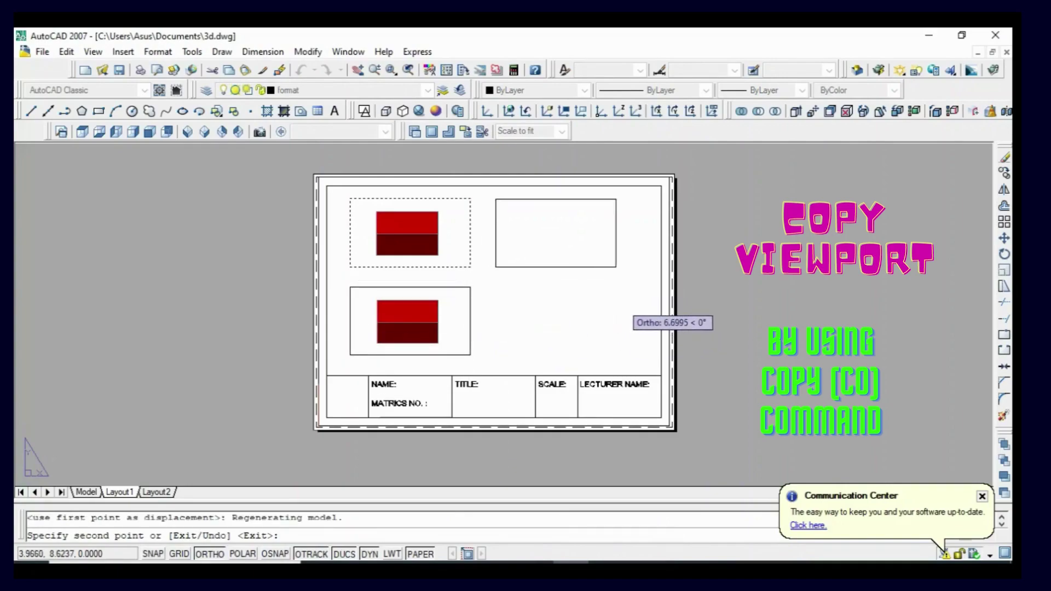
pyautogui.click(638, 302)
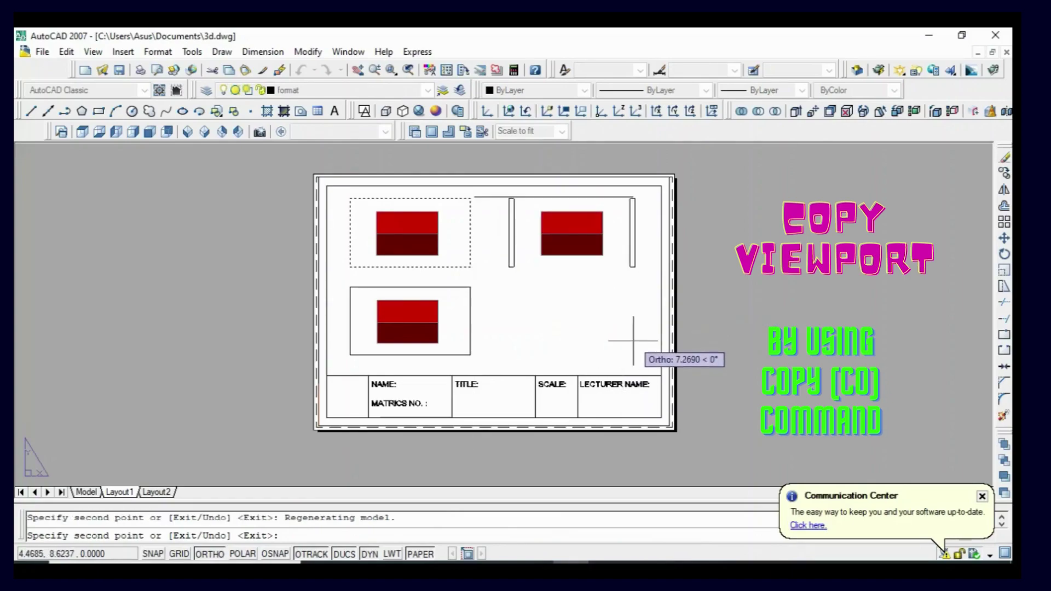
pyautogui.press('Escape')
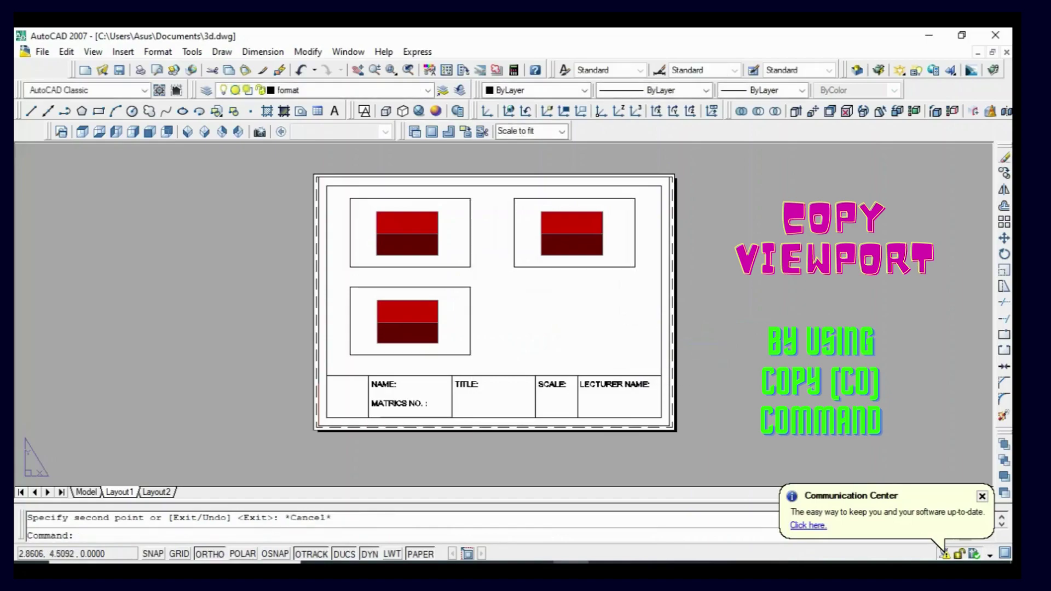
pyautogui.click(452, 288)
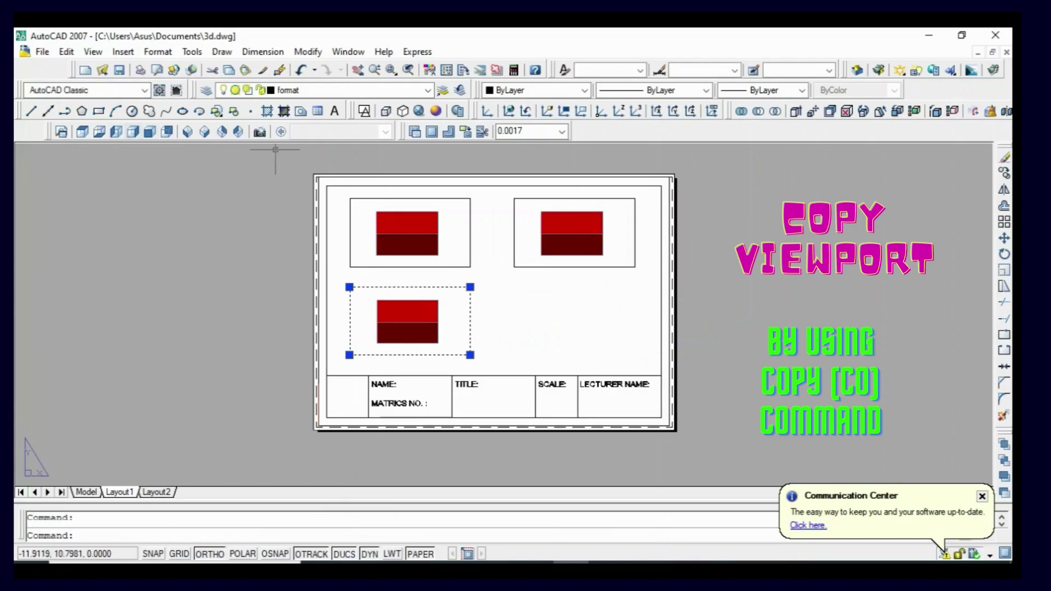
# - Set the lower-left viewport to Front view and the upper-right viewport to Right view
pyautogui.click(133, 131)
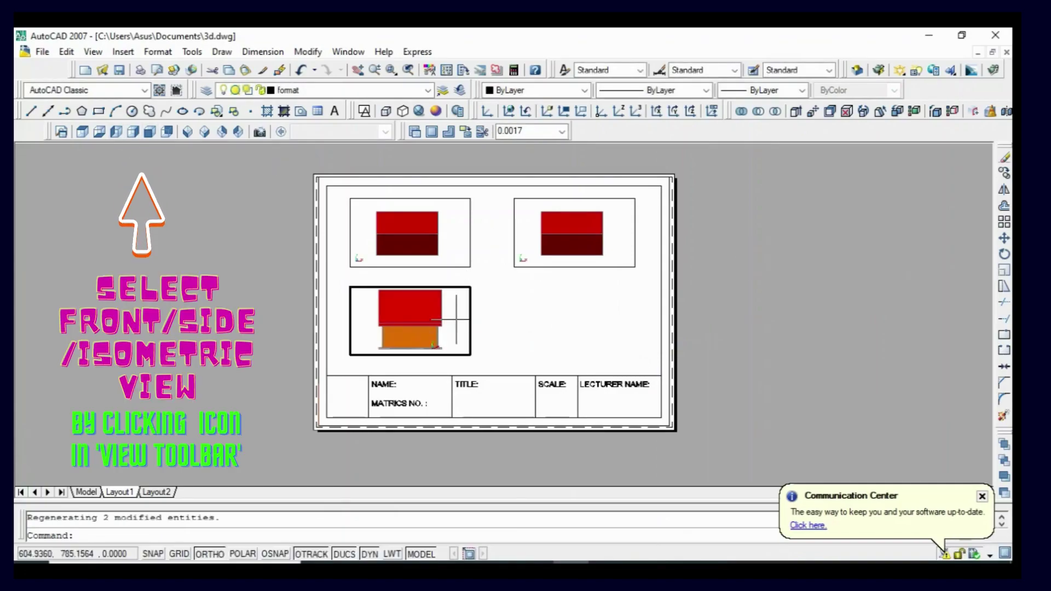
pyautogui.click(608, 229)
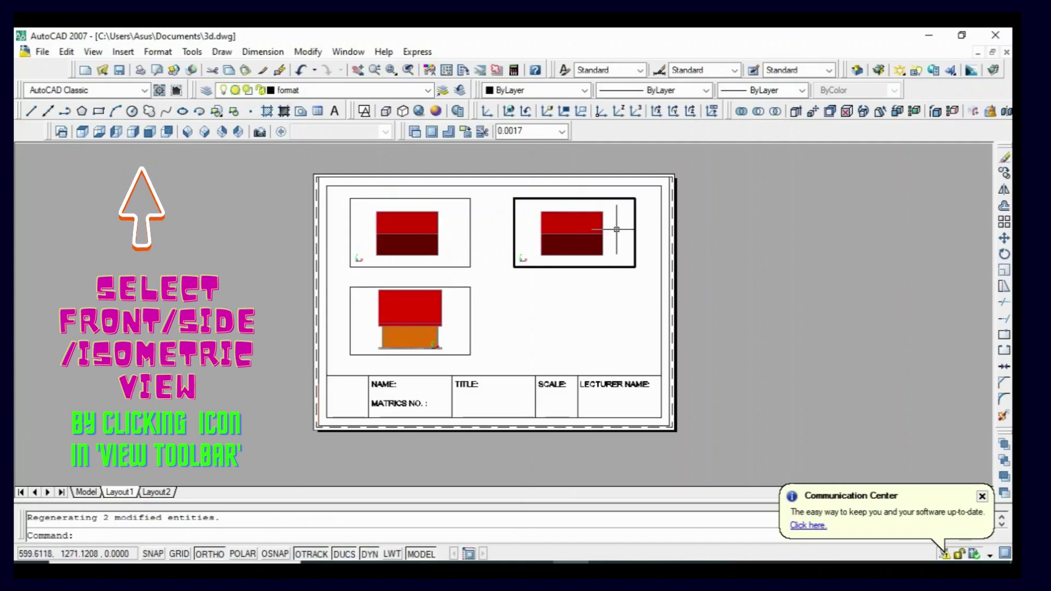
pyautogui.click(149, 131)
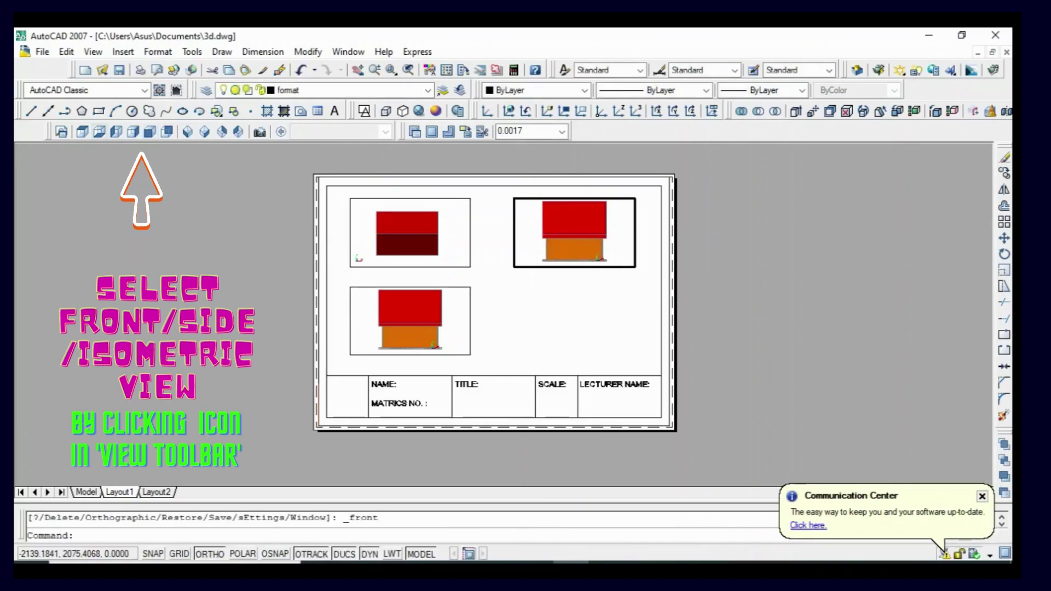
pyautogui.click(133, 132)
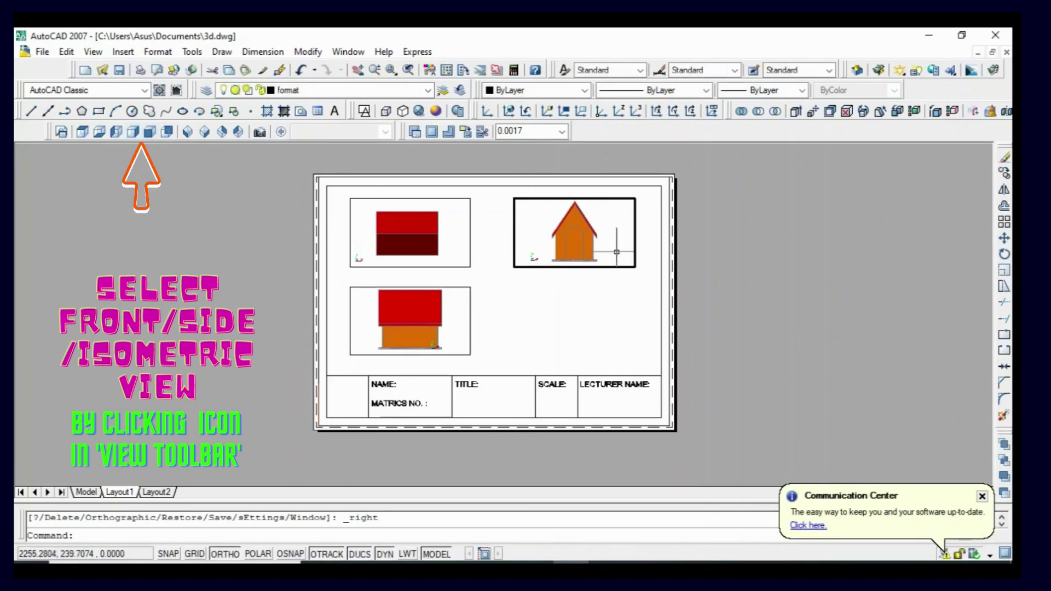
pyautogui.doubleClick(614, 286)
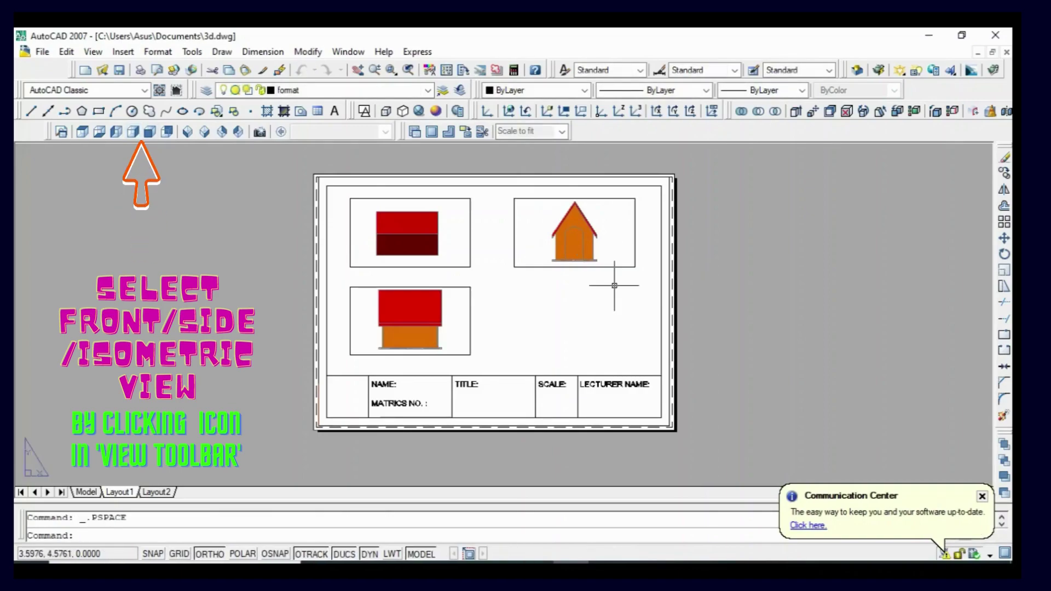
# - Abandon a copy of the upper-right viewport, then draw a vertical guide line with snap off
pyautogui.click(629, 267)
pyautogui.write('c')
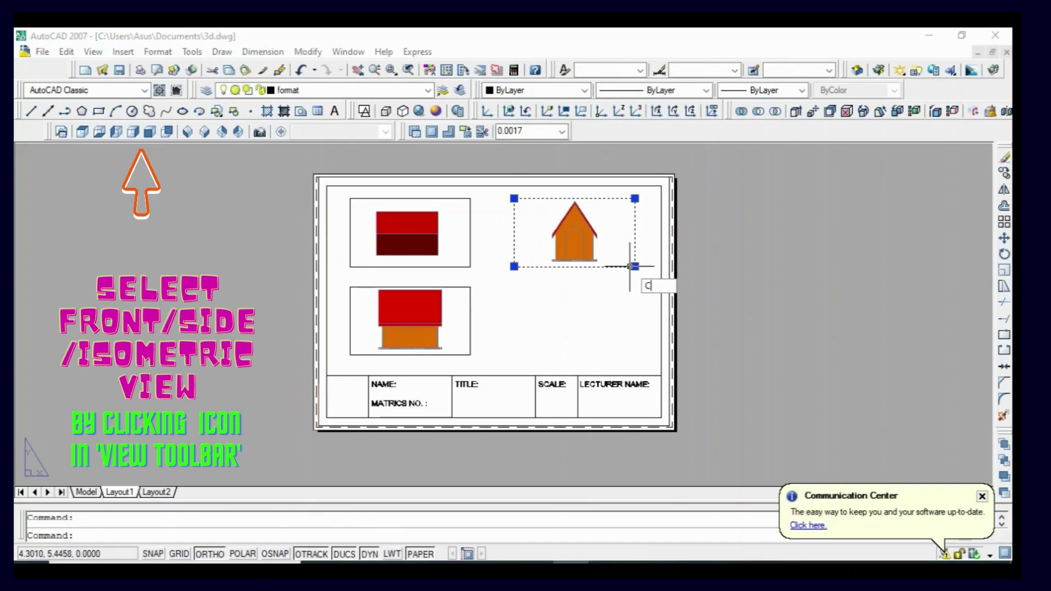
pyautogui.press('Return')
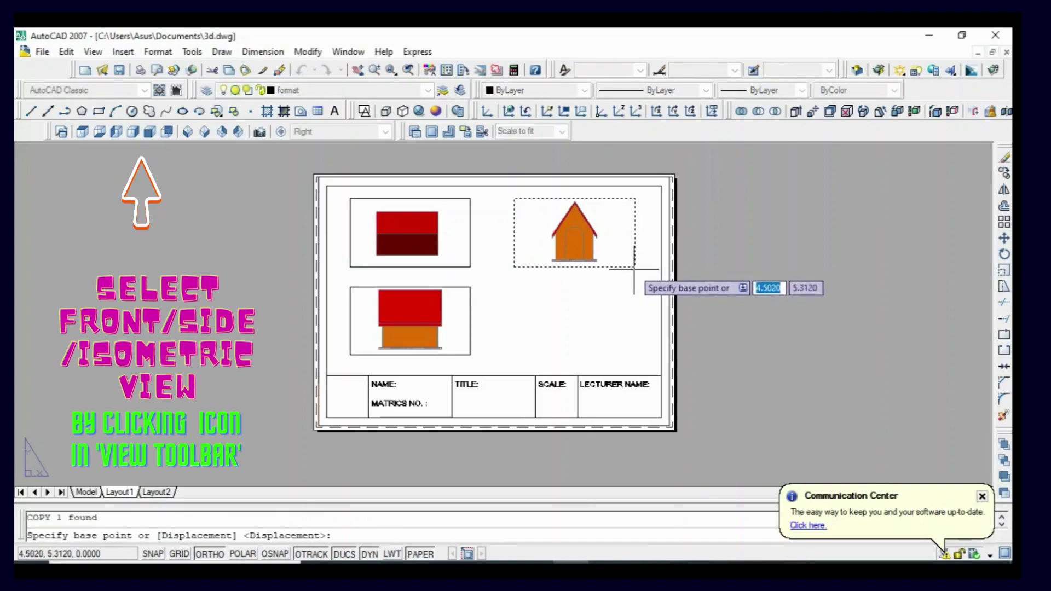
pyautogui.click(632, 267)
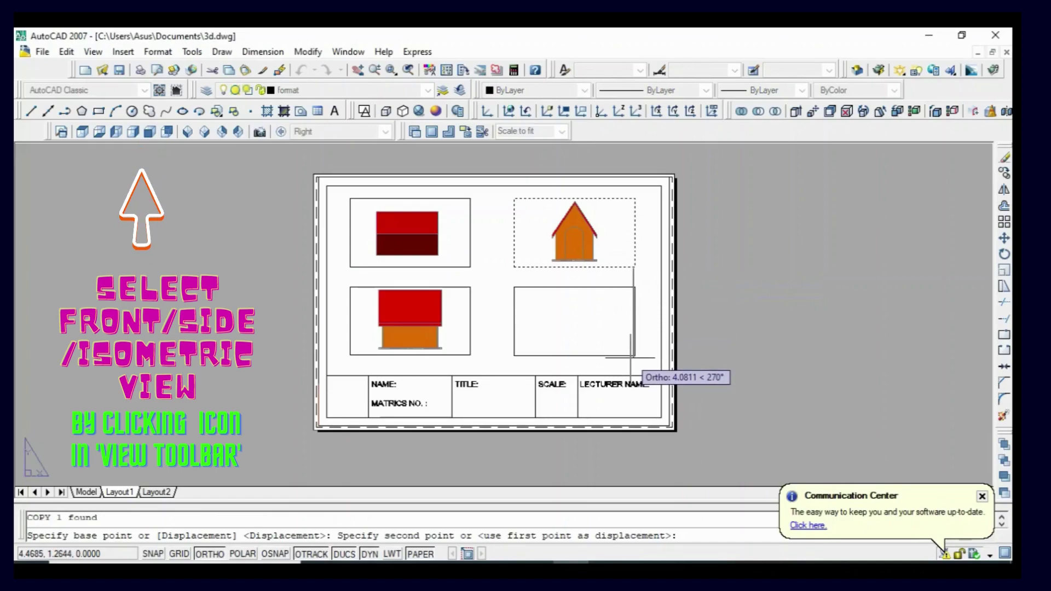
pyautogui.press('Escape')
pyautogui.write('4')
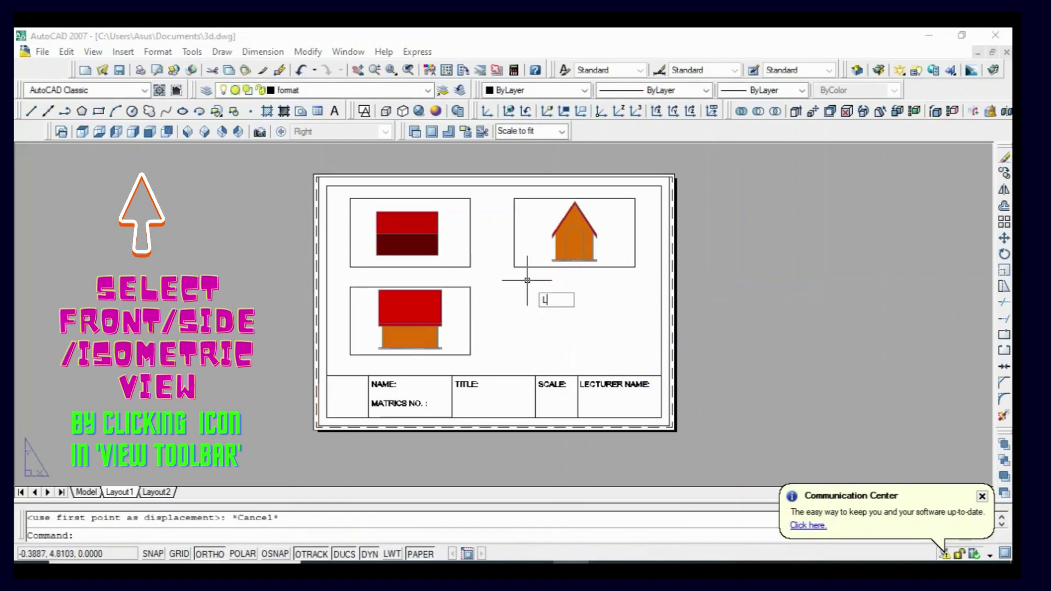
pyautogui.press('Return')
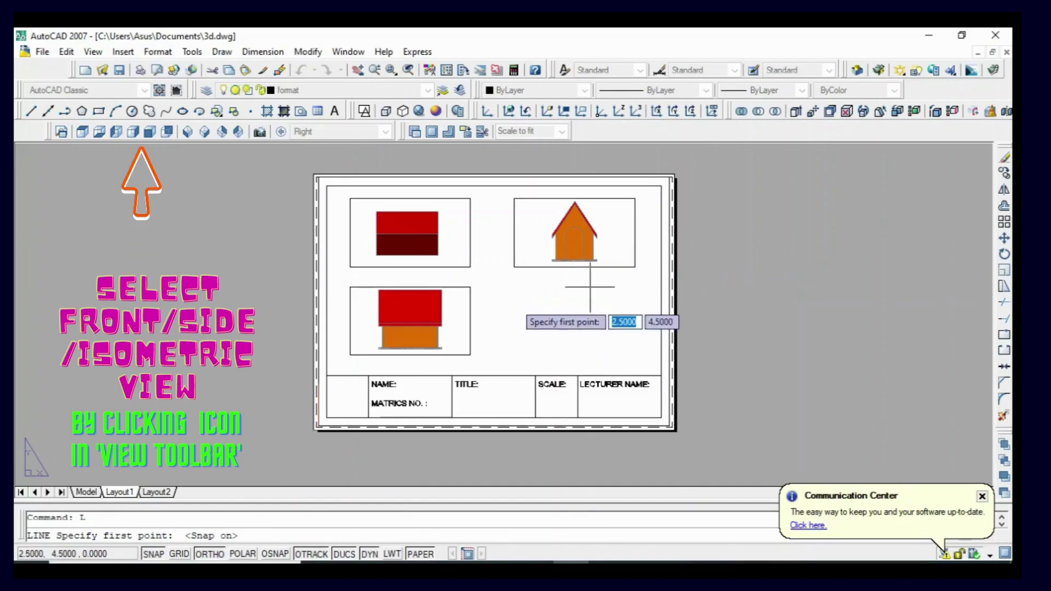
pyautogui.press('F9')
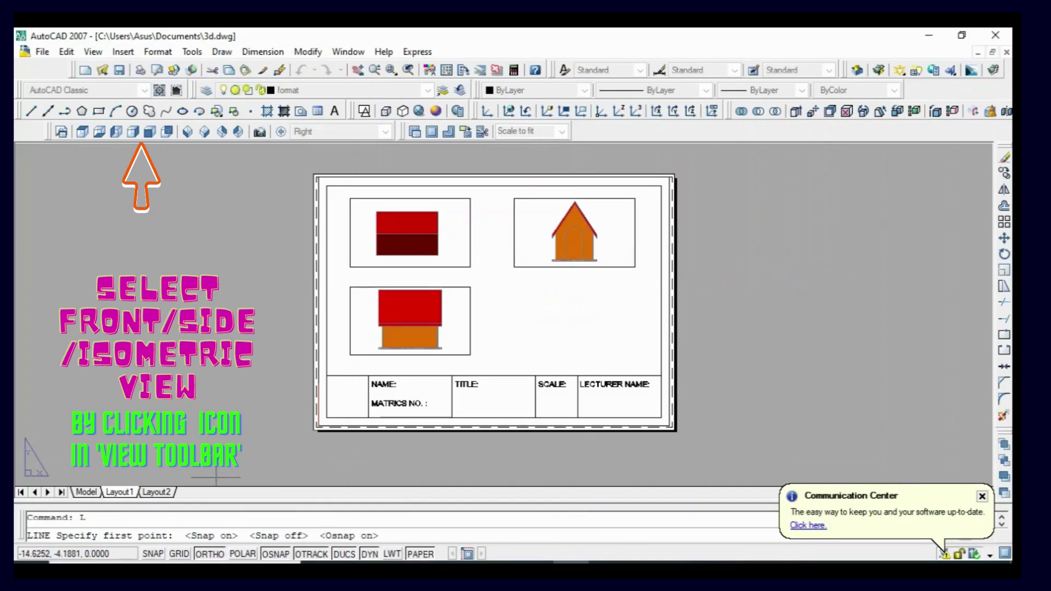
pyautogui.click(513, 266)
pyautogui.click(524, 365)
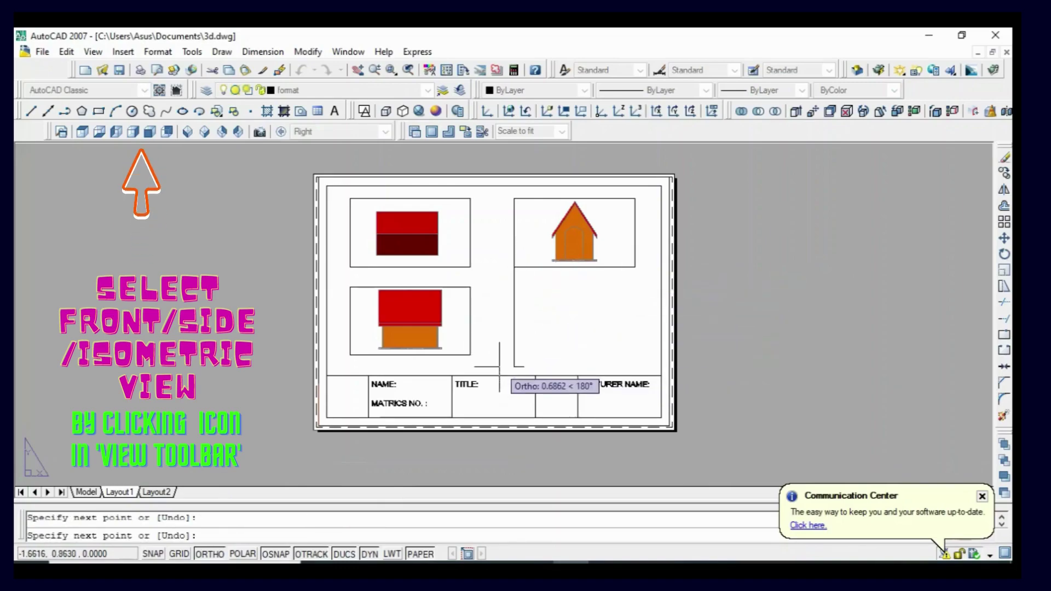
pyautogui.press('Escape')
# - Copy the lower-left viewport into the empty lower-right area
pyautogui.click(469, 287)
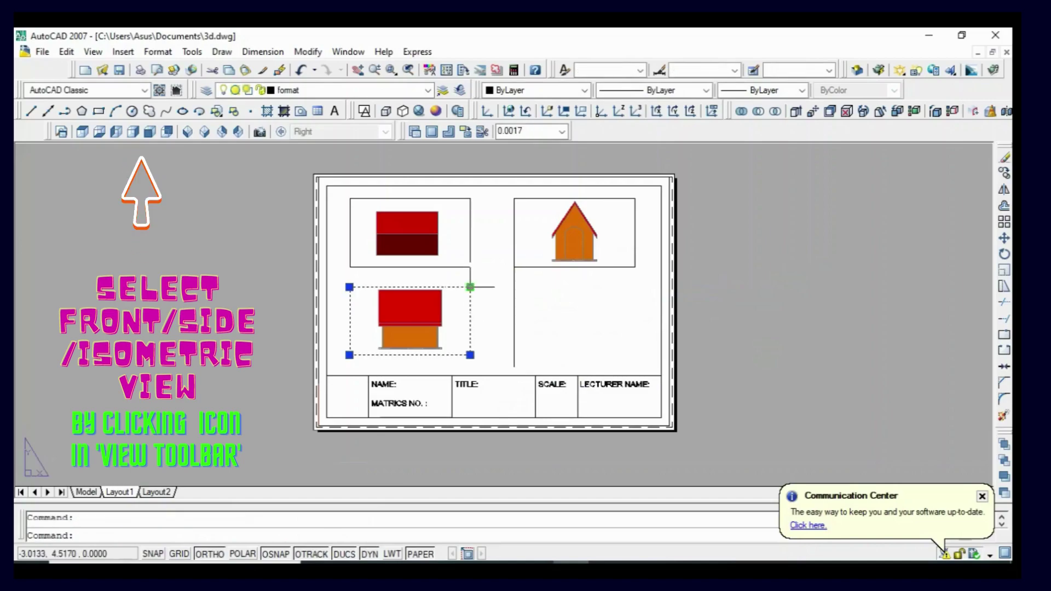
pyautogui.write('c')
pyautogui.press('Return')
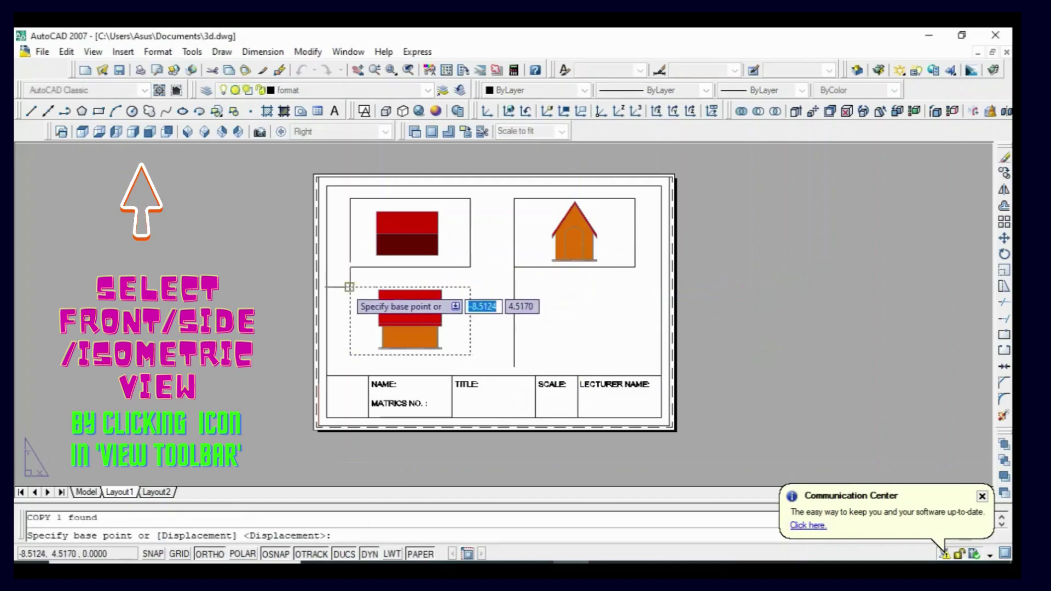
pyautogui.click(349, 287)
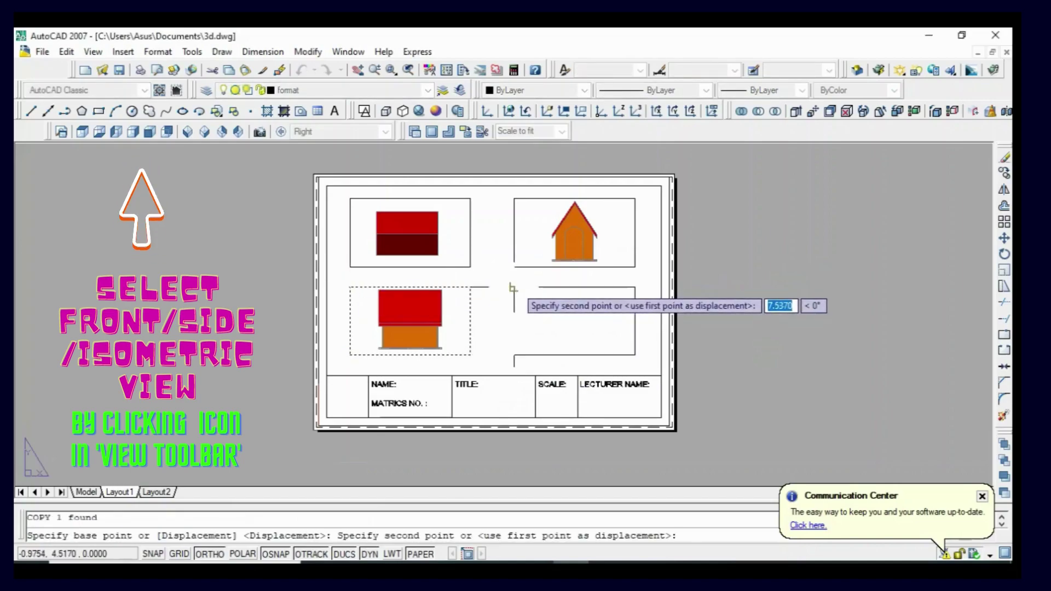
pyautogui.click(518, 287)
pyautogui.press('Escape')
# - Erase the stray vertical line and switch to model space inside the new viewport
pyautogui.click(514, 315)
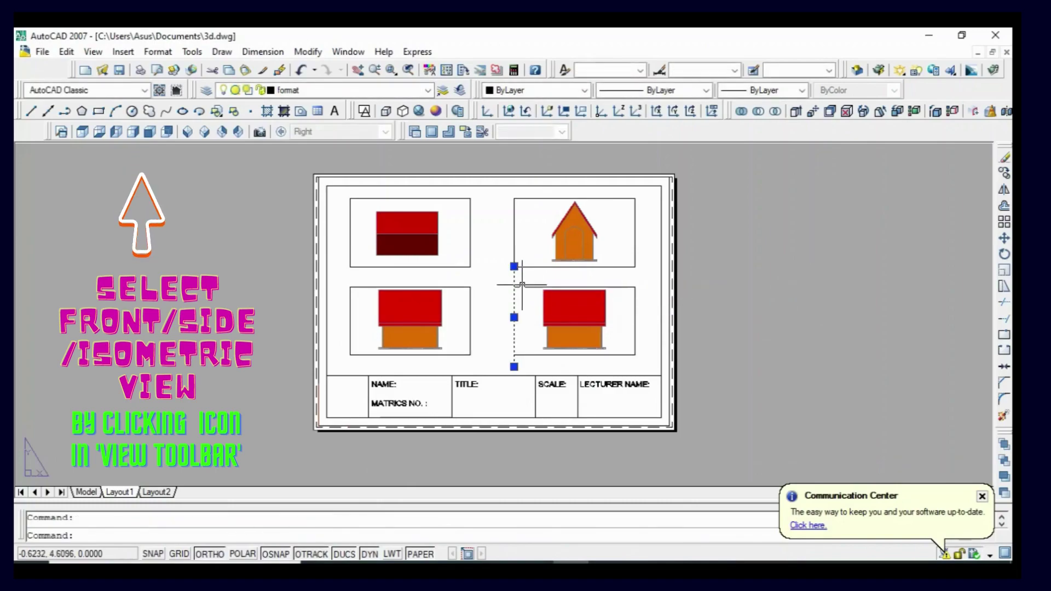
pyautogui.press('Delete')
pyautogui.click(581, 304)
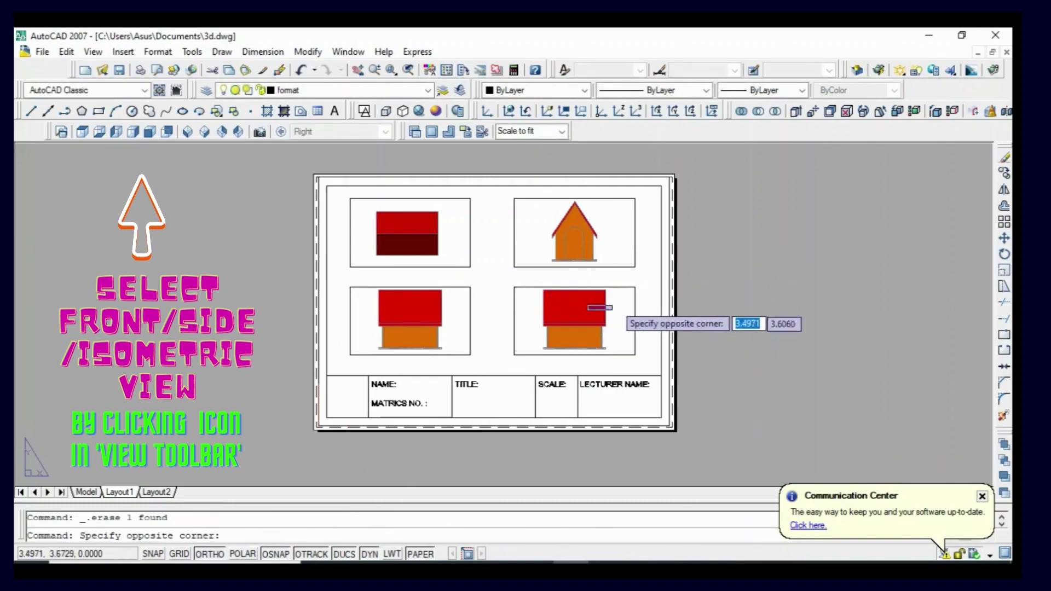
pyautogui.press('Escape')
pyautogui.click(421, 554)
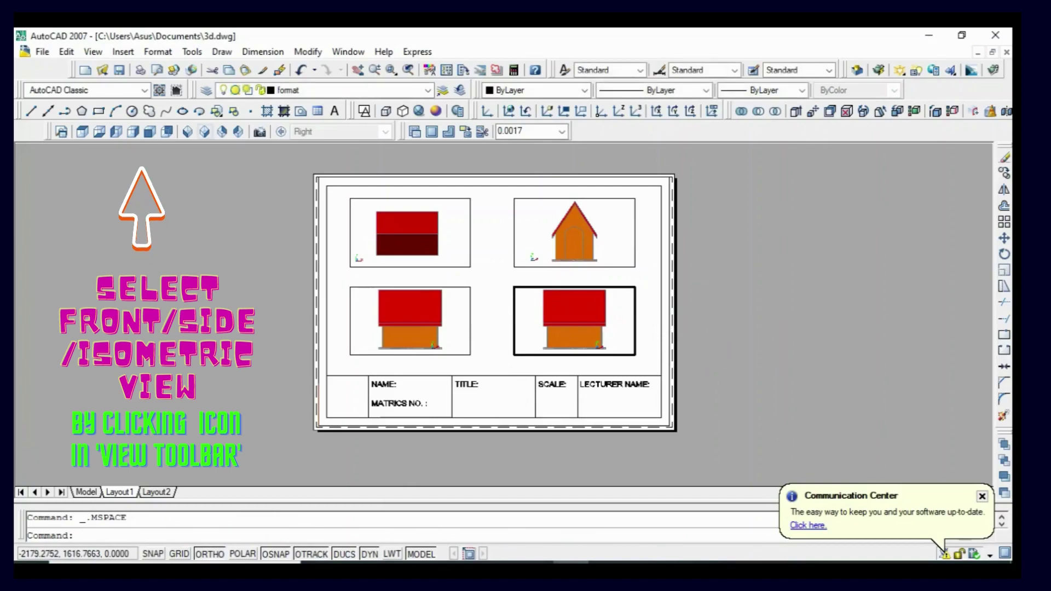
# - Set the lower-right viewport to NE Isometric, zoom and centre the house, then return to paper space
pyautogui.click(205, 131)
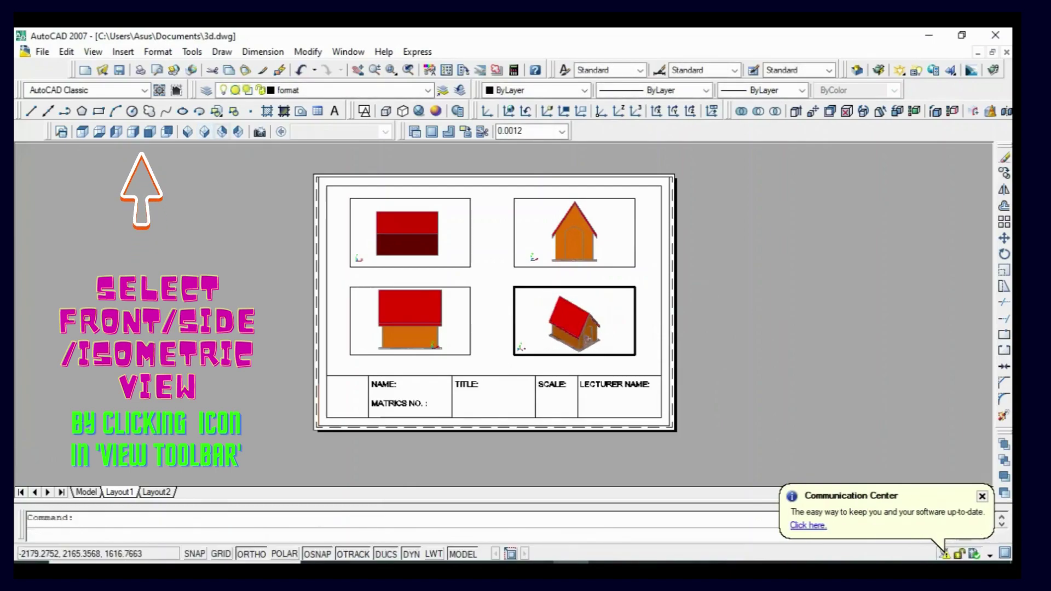
pyautogui.click(221, 132)
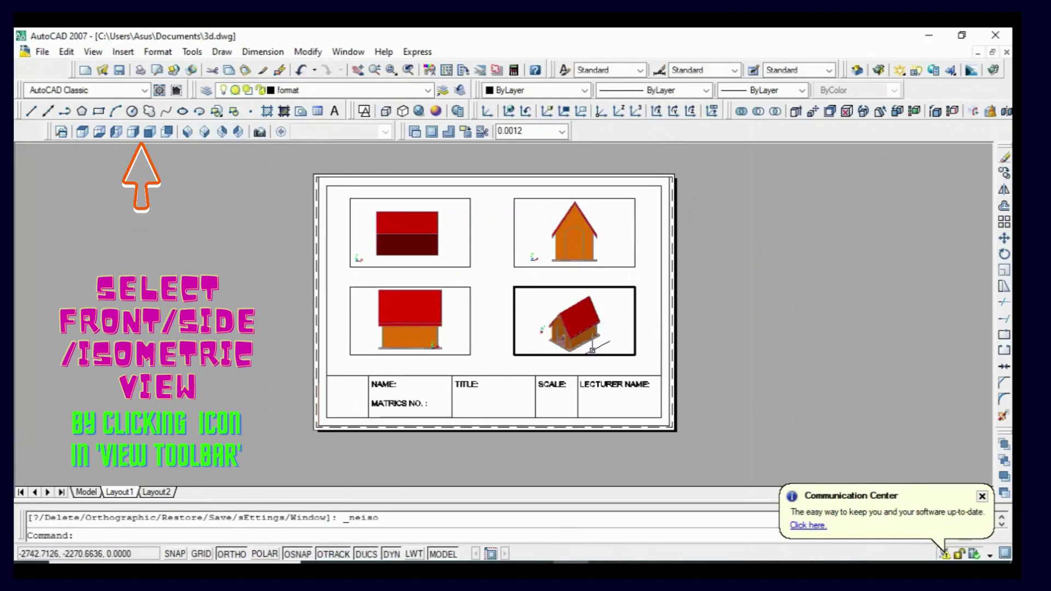
pyautogui.scroll(1, 595, 348)
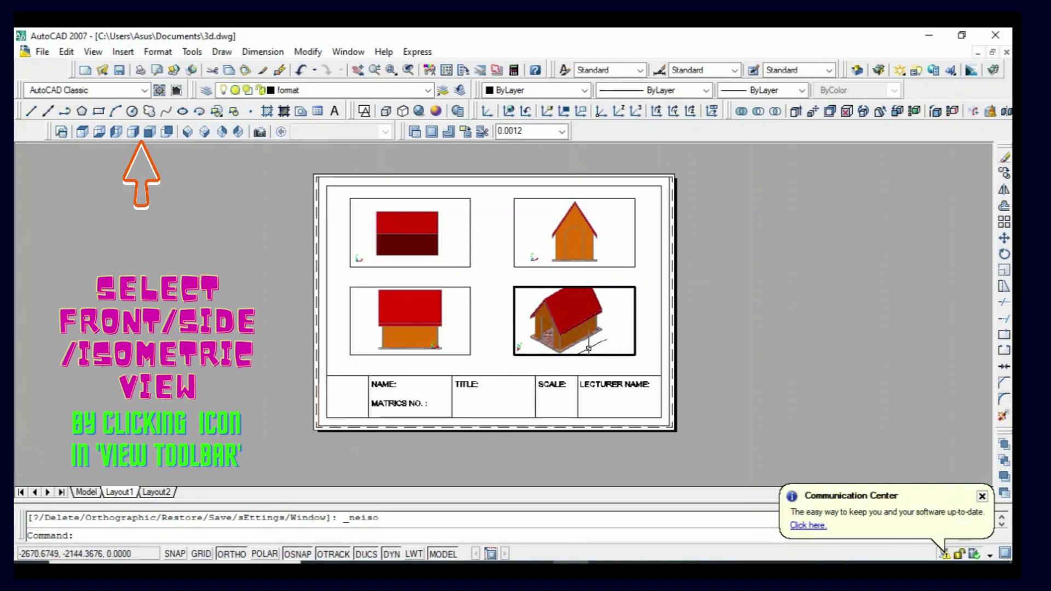
pyautogui.scroll(-1, 588, 348)
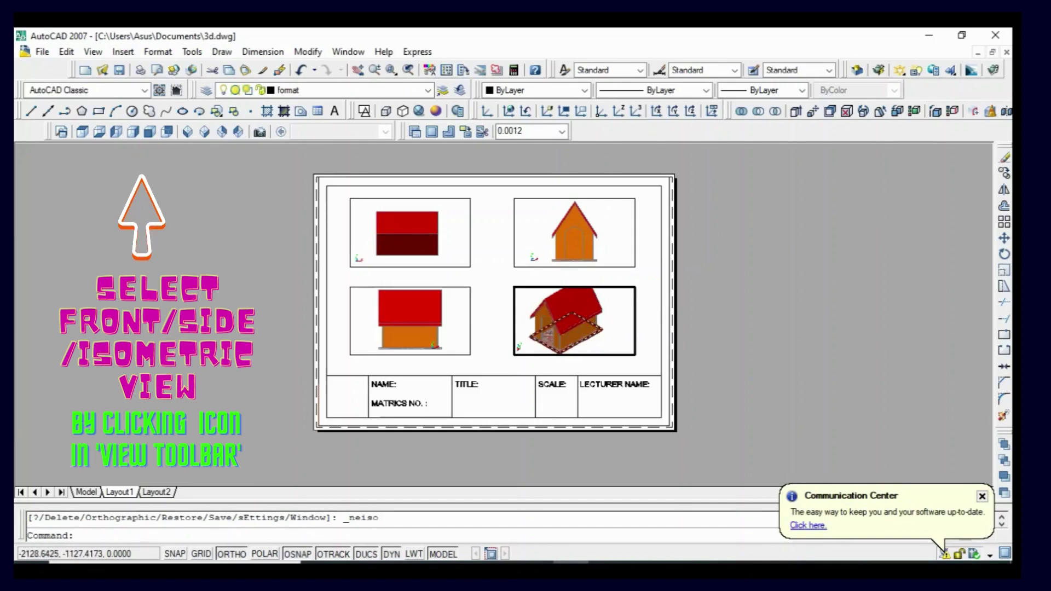
pyautogui.scroll(-2, 554, 318)
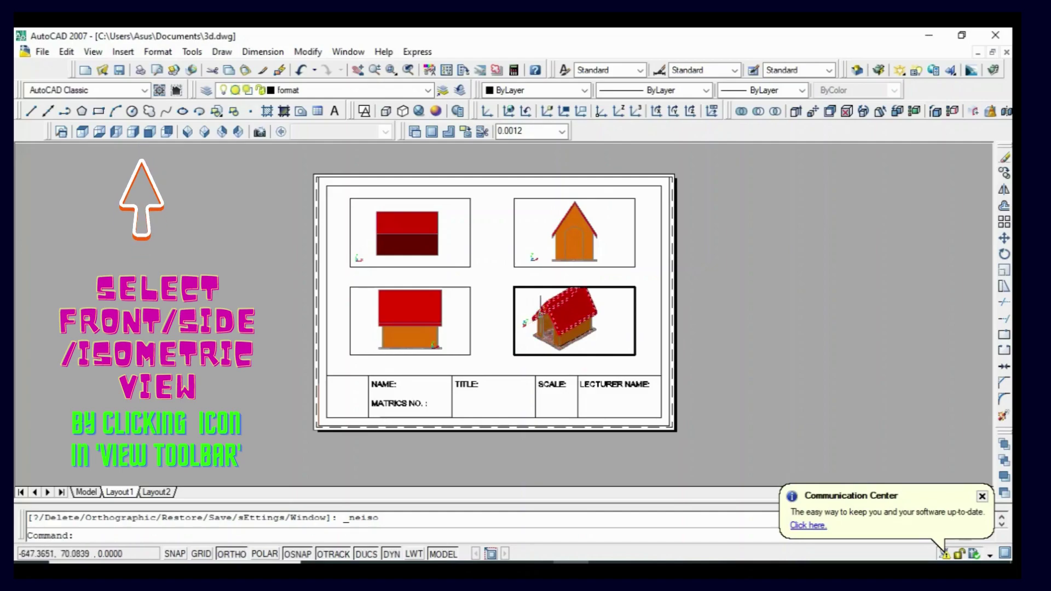
pyautogui.scroll(-2, 522, 315)
pyautogui.scroll(2, 523, 314)
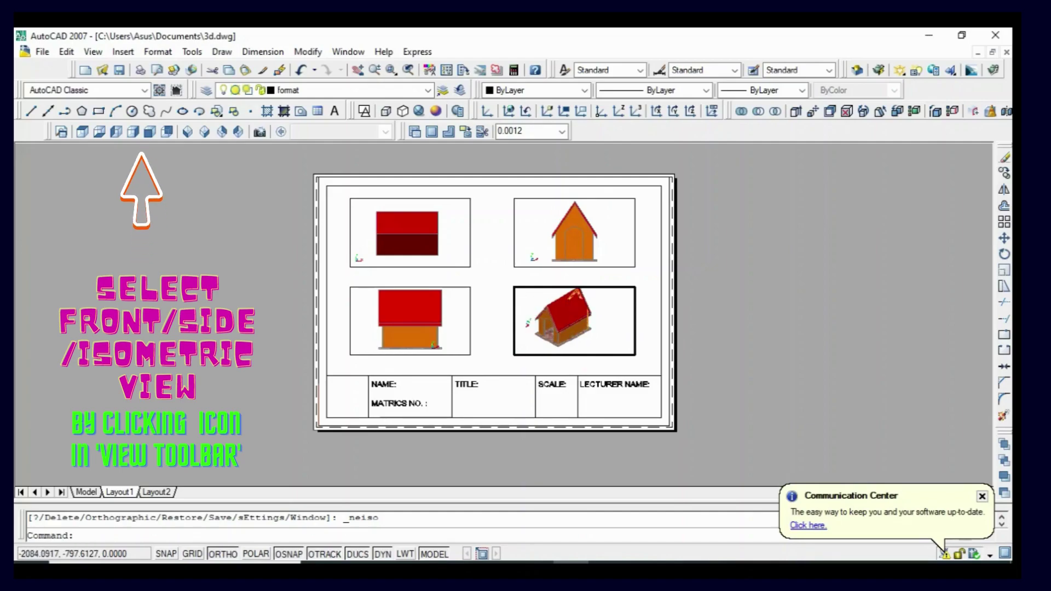
pyautogui.moveTo(528, 323); pyautogui.dragTo(540, 325, button='middle')
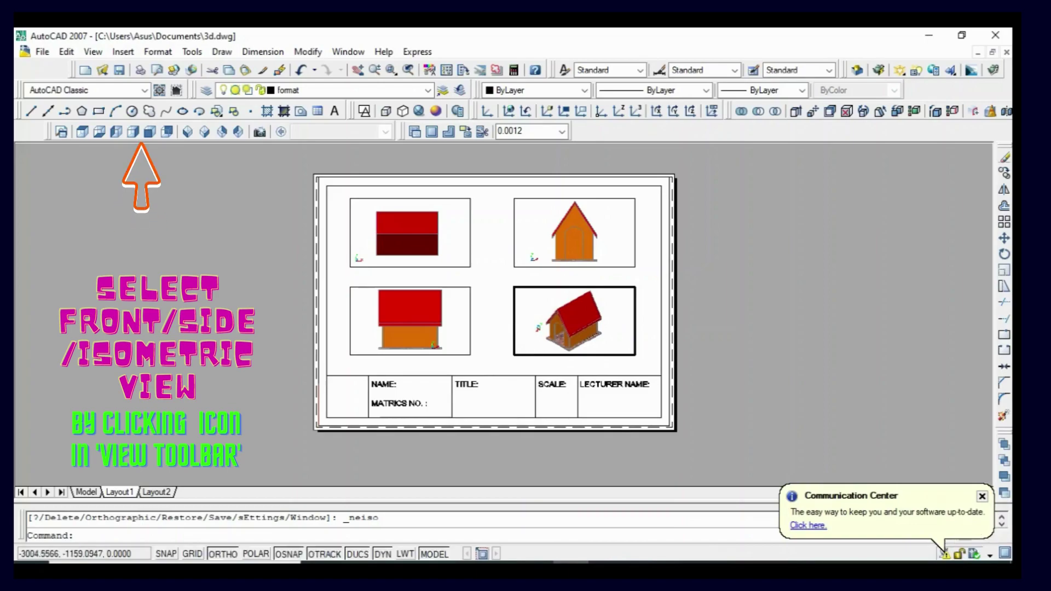
pyautogui.doubleClick(487, 279)
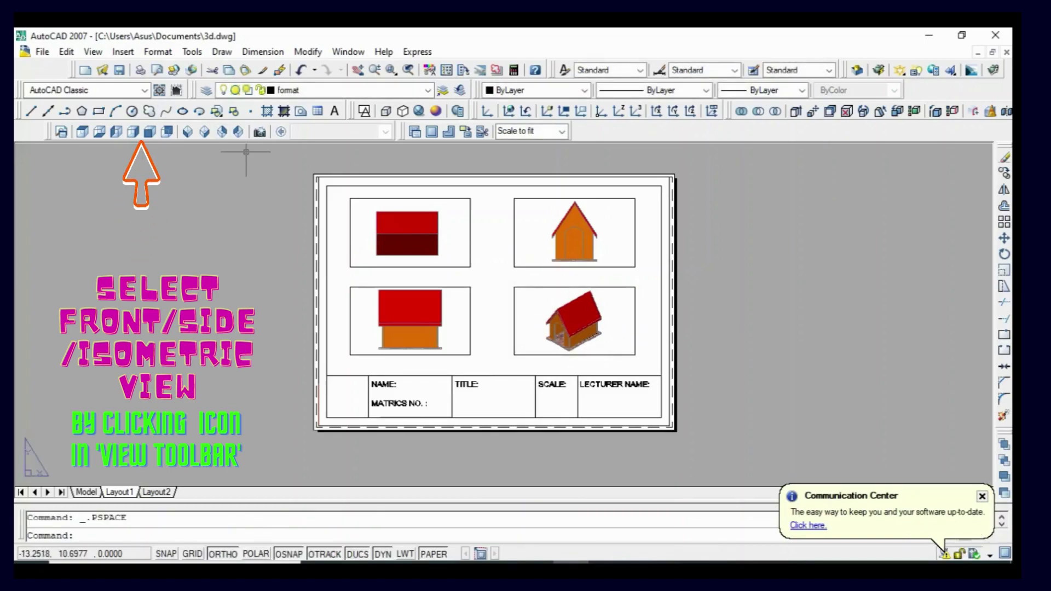
pyautogui.click(334, 111)
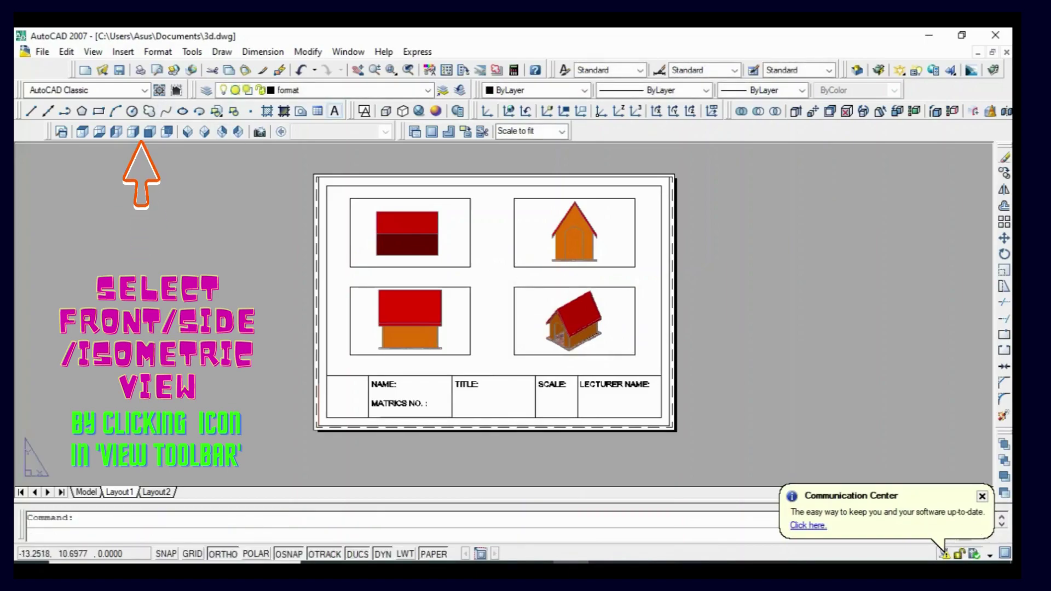
pyautogui.click(383, 274)
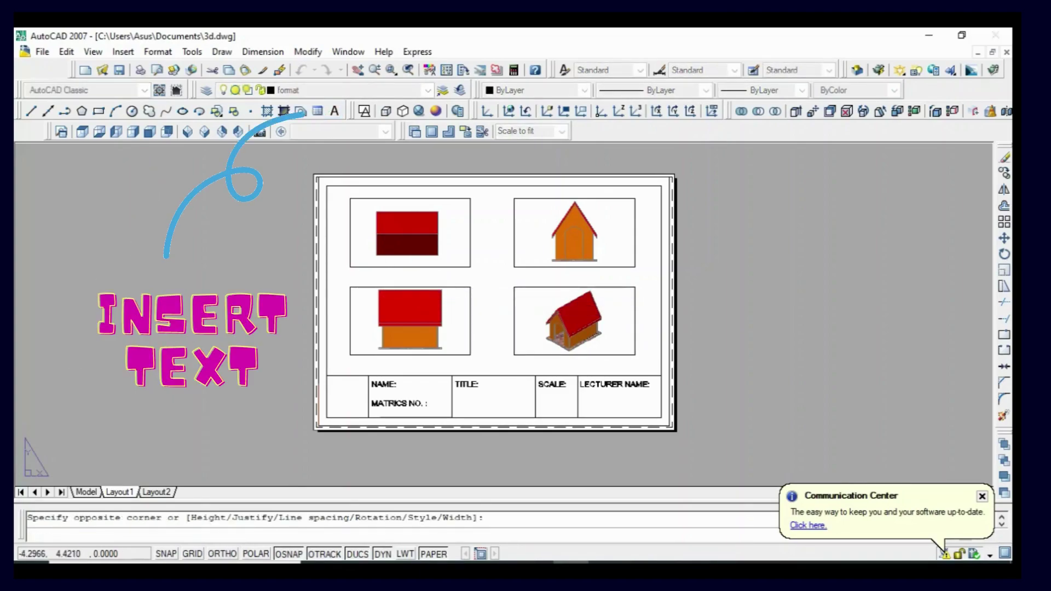
pyautogui.click(498, 304)
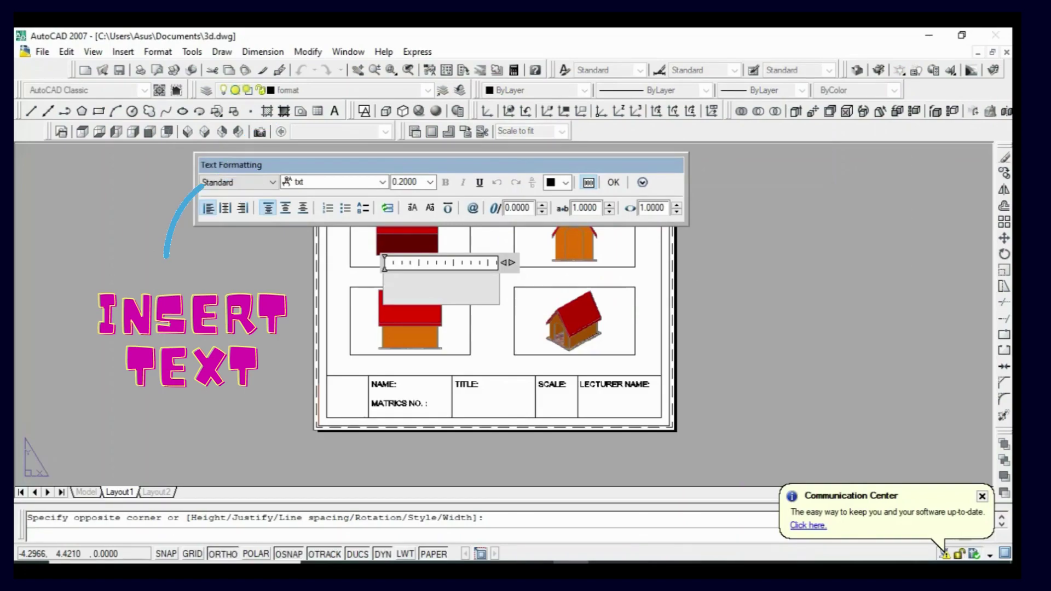
pyautogui.write('TO')
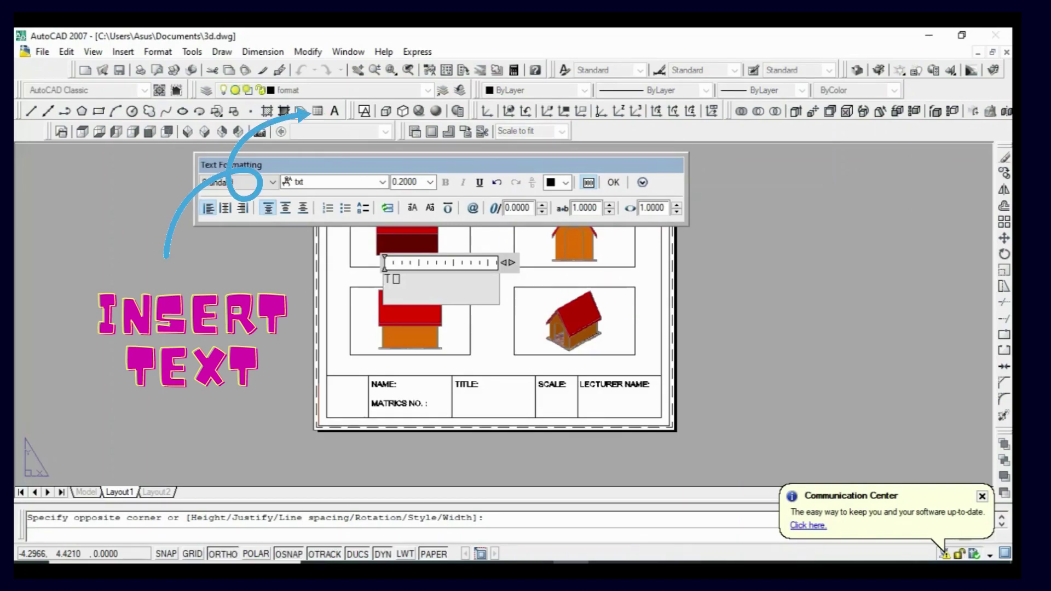
pyautogui.write('P VIE')
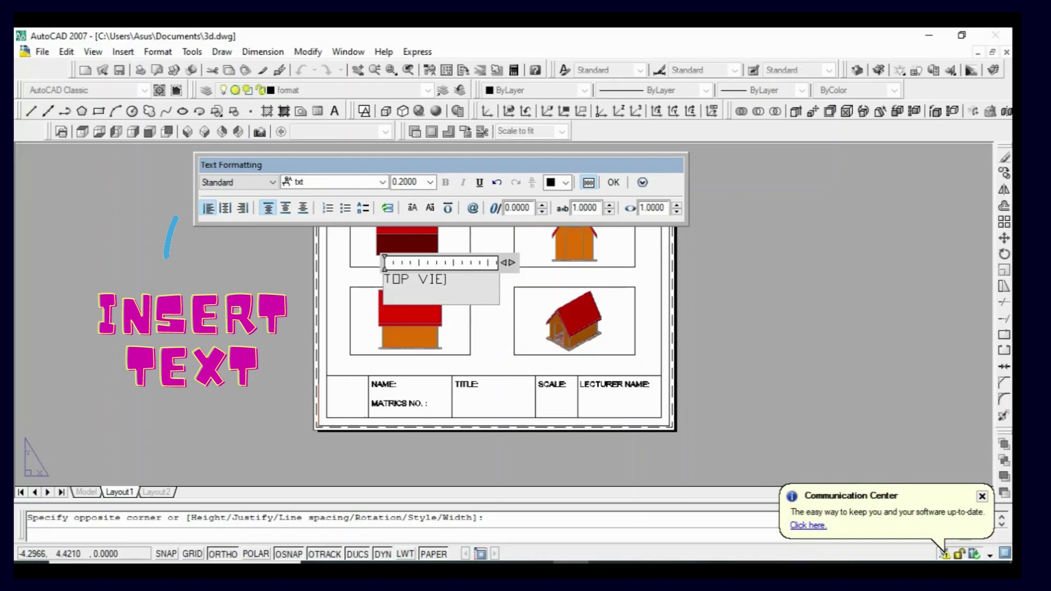
pyautogui.write('W')
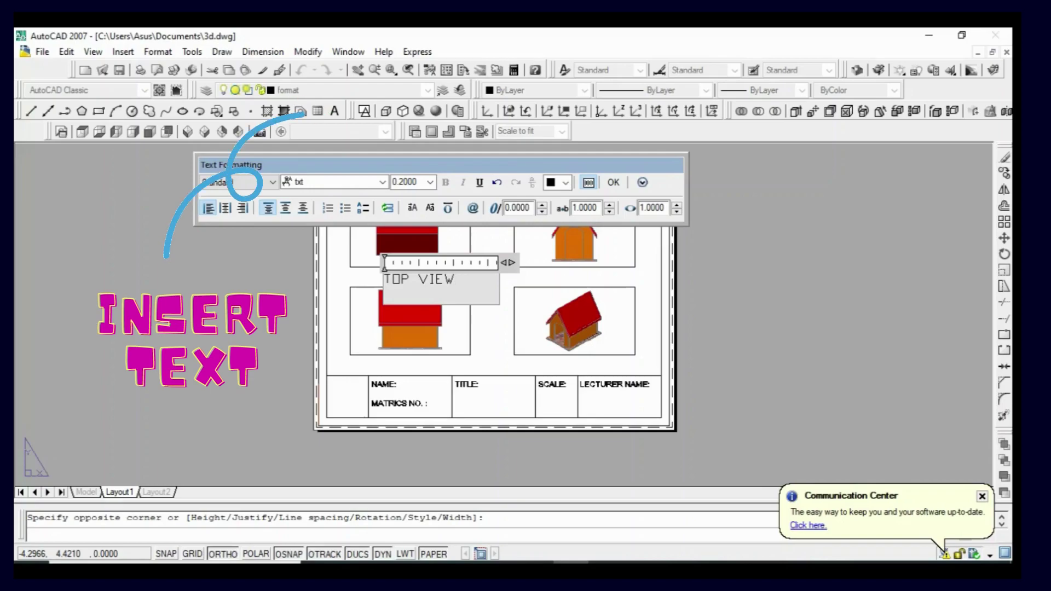
pyautogui.hotkey('shift', 'Left')
pyautogui.hotkey('shift', 'Left')
pyautogui.hotkey('shift', 'Left')
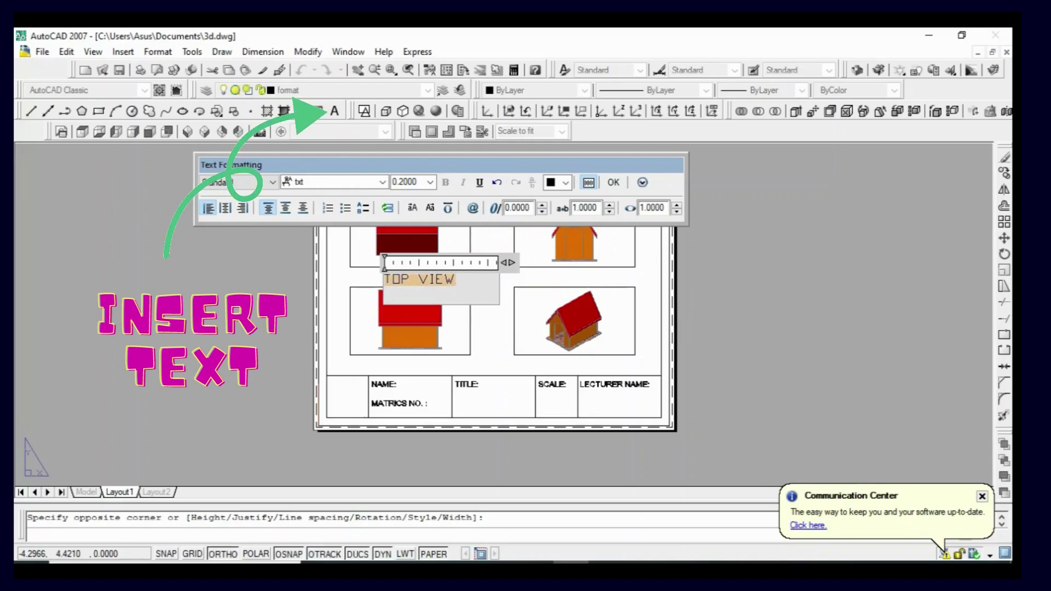
pyautogui.click(382, 181)
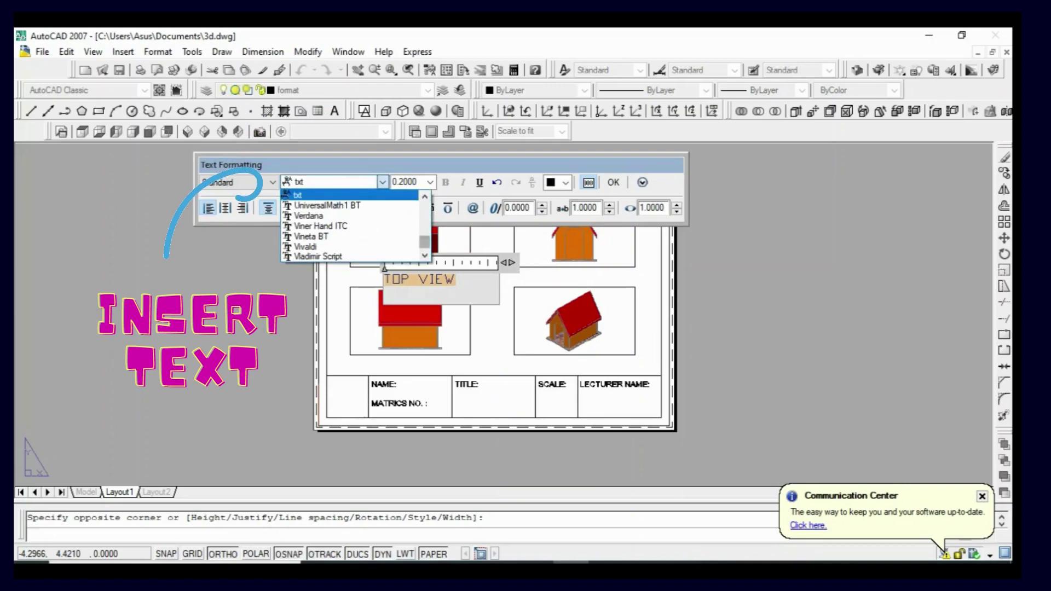
pyautogui.press('Home')
pyautogui.press('Return')
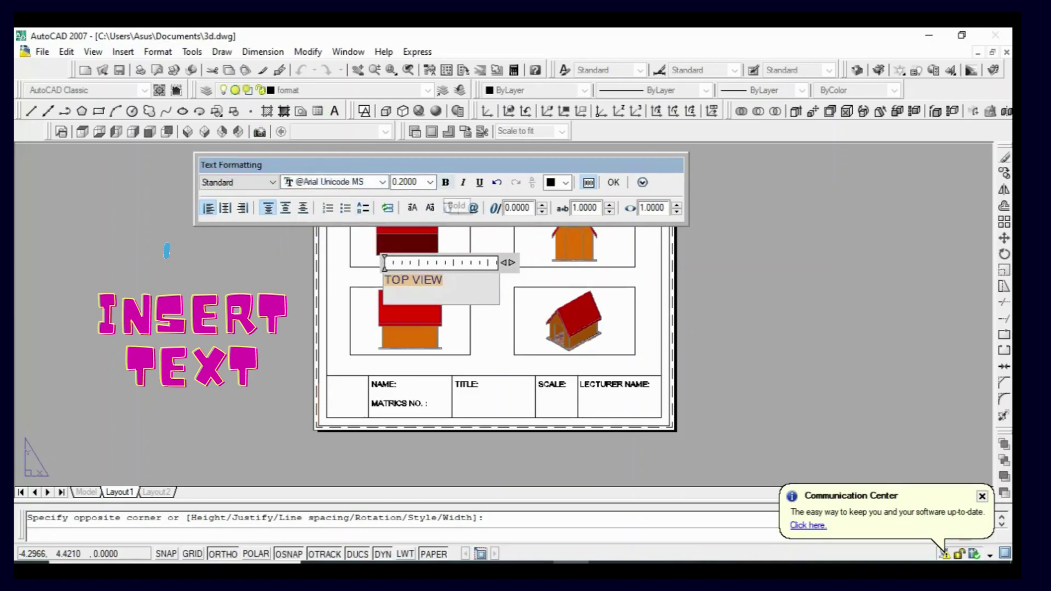
pyautogui.hotkey('ctrl', 'Return')
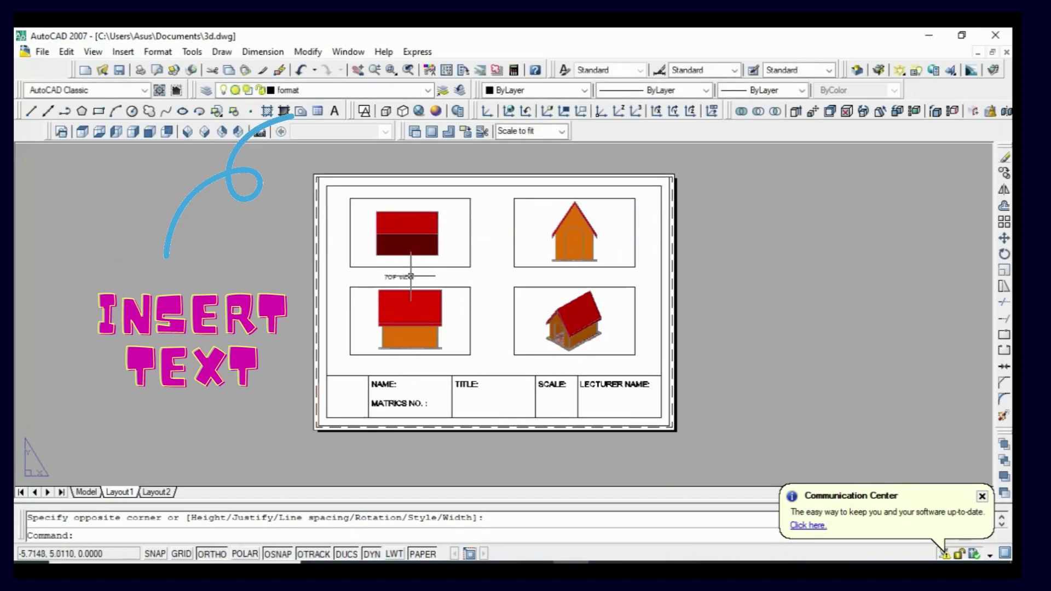
# - Scale the TOP VIEW label up by a factor of 2 using SC
pyautogui.click(407, 277)
pyautogui.write('sc')
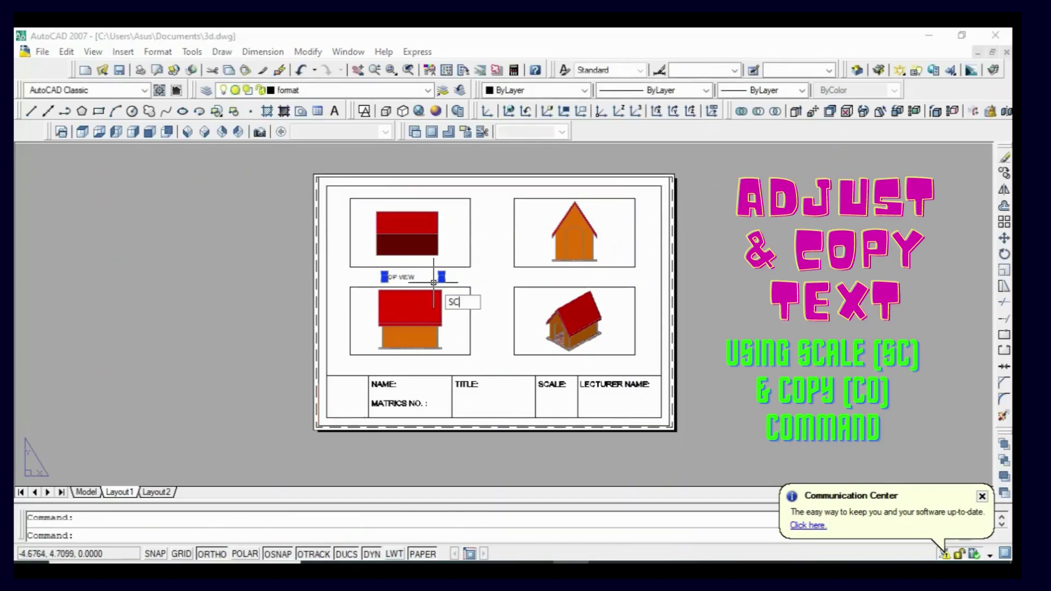
pyautogui.press('Return')
pyautogui.click(413, 279)
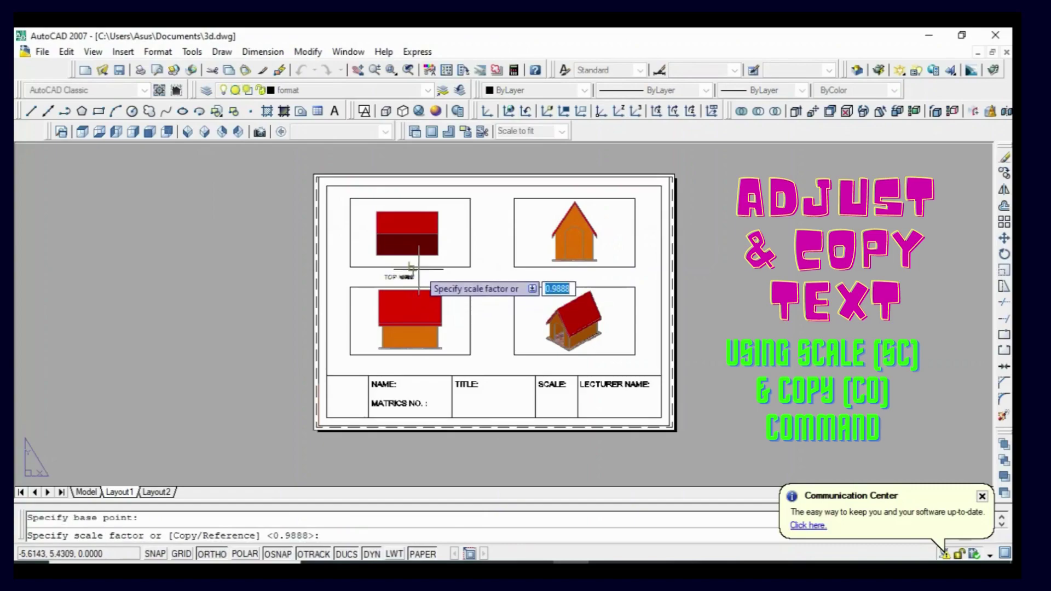
pyautogui.write('2')
pyautogui.press('Return')
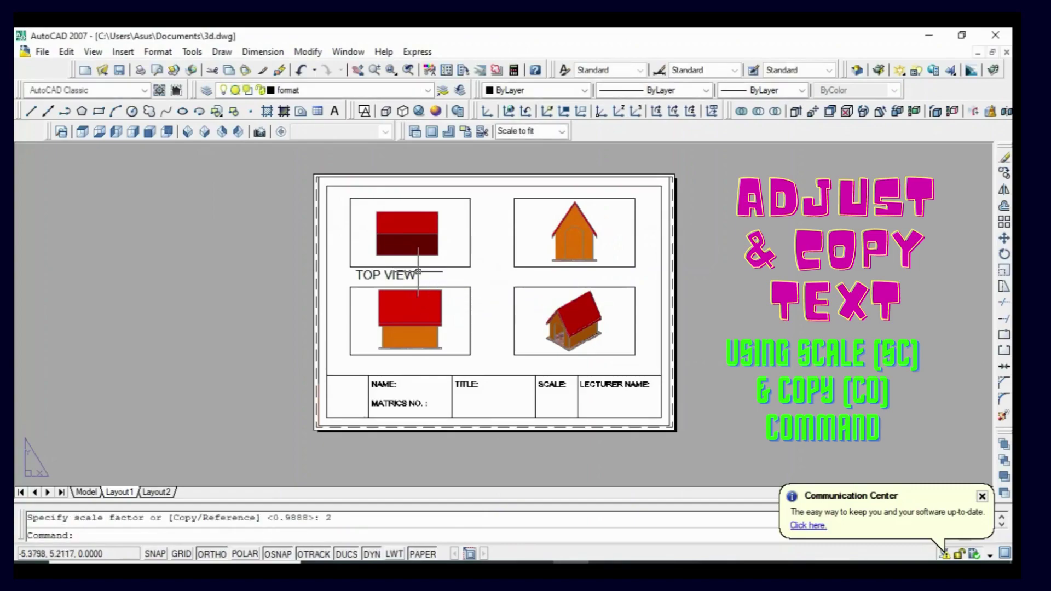
# - Move the enlarged label so it is centred under the top-left view
pyautogui.click(417, 276)
pyautogui.write('m')
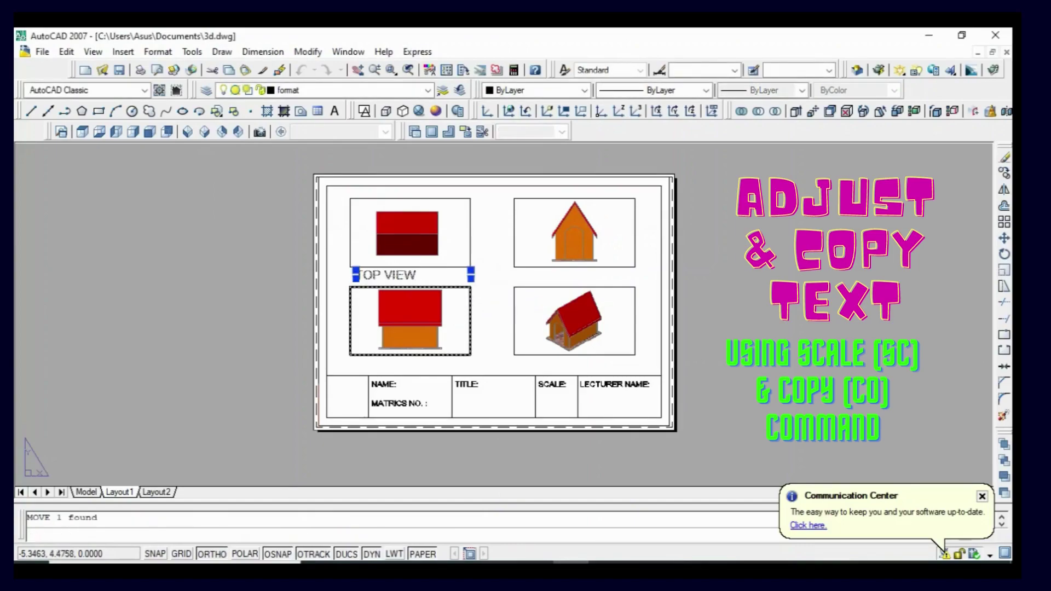
pyautogui.press('Return')
pyautogui.click(408, 282)
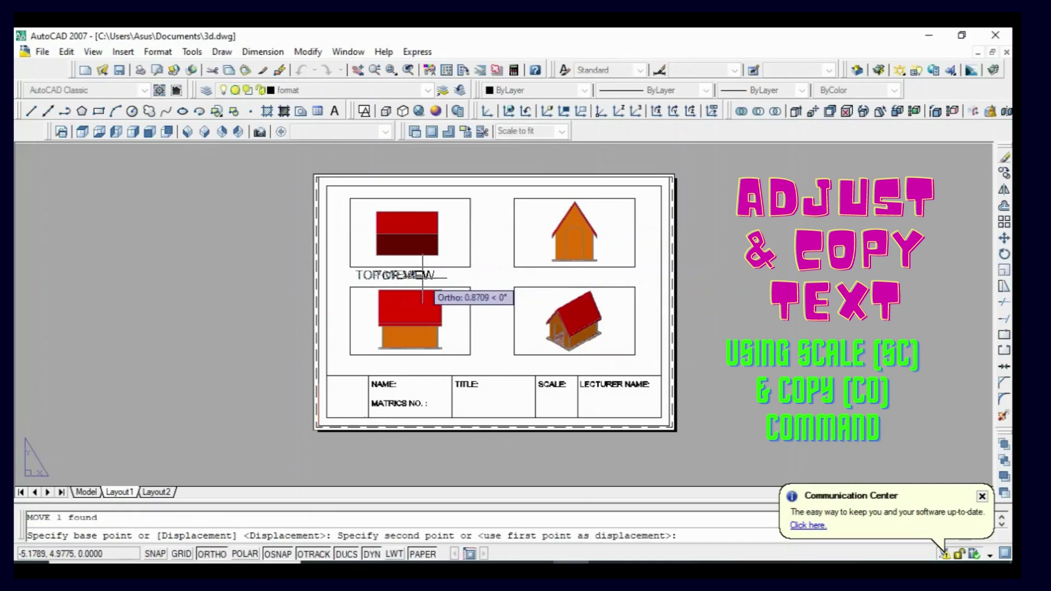
pyautogui.click(439, 280)
# - Copy the label beneath the top-right and bottom-left viewports with object snap off
pyautogui.click(428, 275)
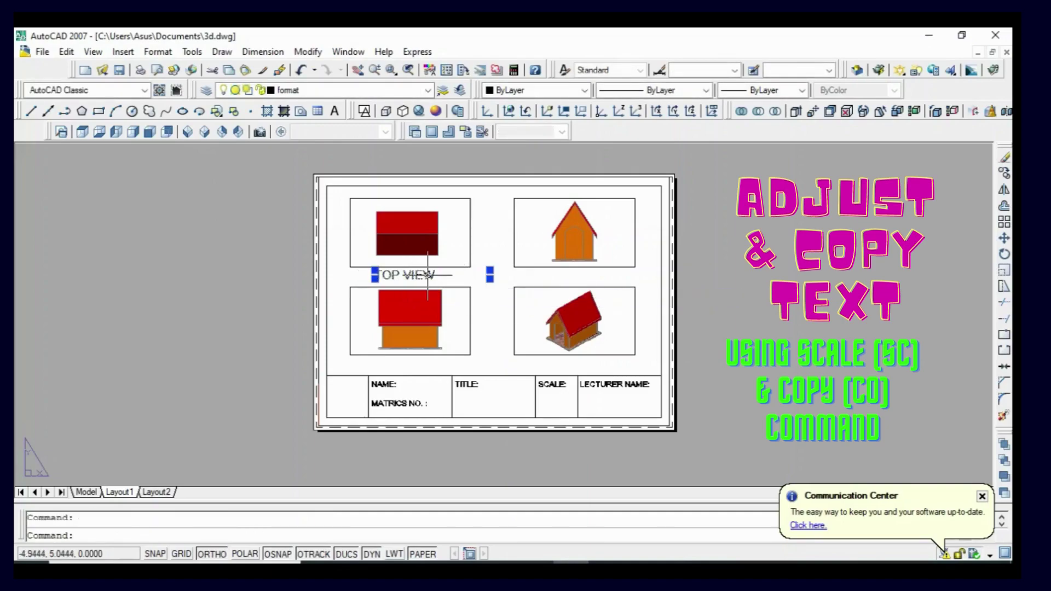
pyautogui.write('c')
pyautogui.press('Return')
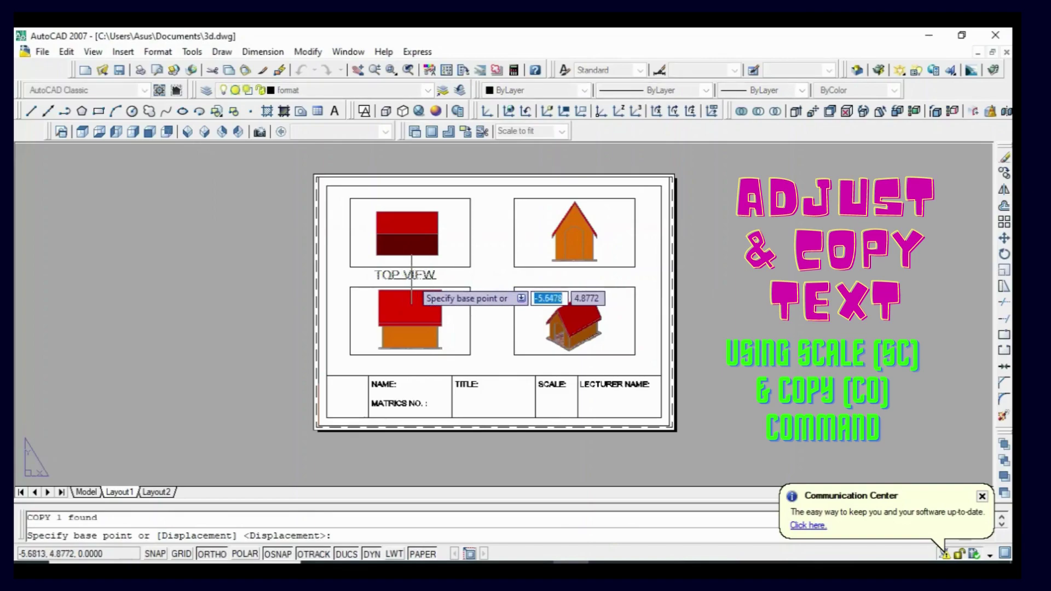
pyautogui.click(412, 278)
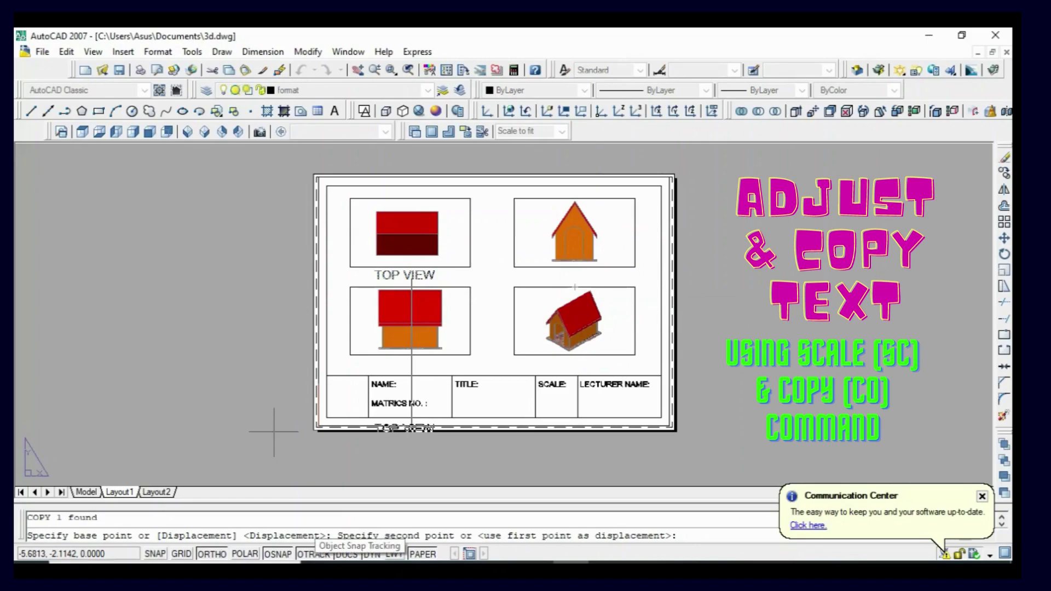
pyautogui.press('F3')
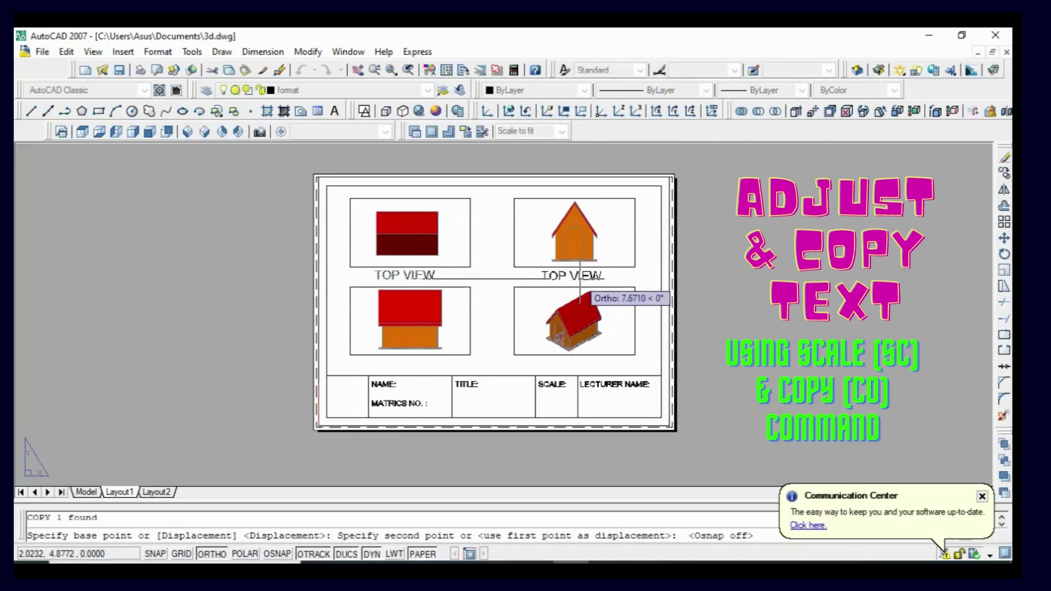
pyautogui.click(580, 278)
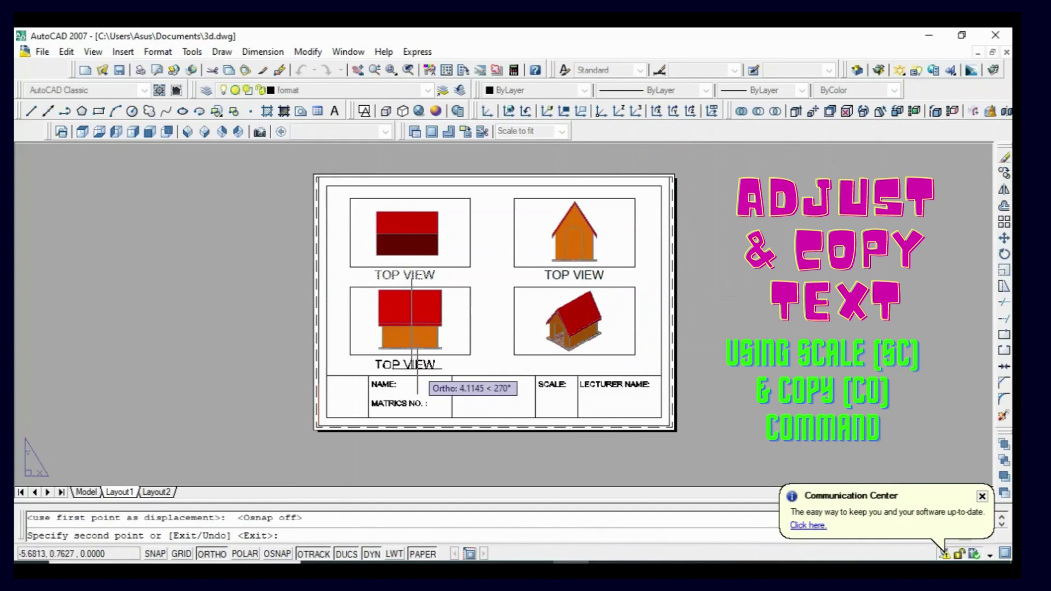
pyautogui.click(416, 382)
pyautogui.press('Return')
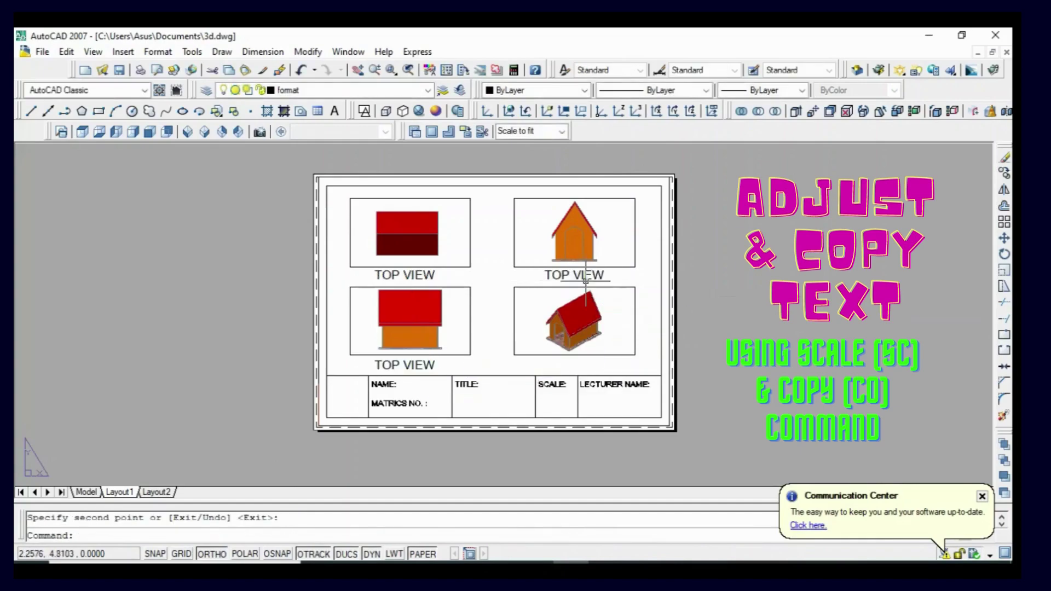
# - Copy the top-right label to sit beneath the bottom-right viewport
pyautogui.click(585, 275)
pyautogui.write('CO')
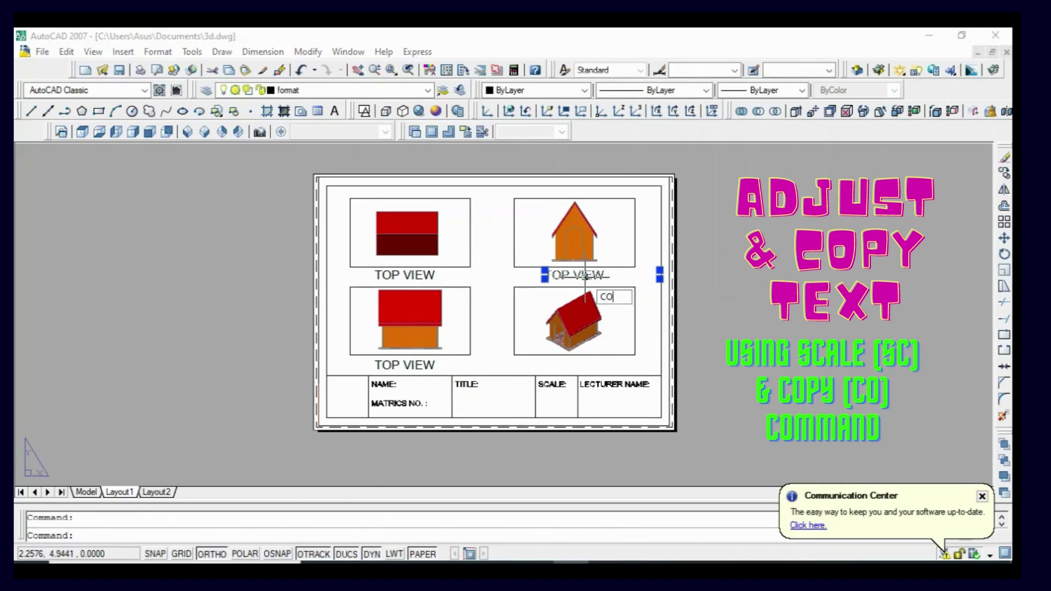
pyautogui.press('Return')
pyautogui.click(585, 275)
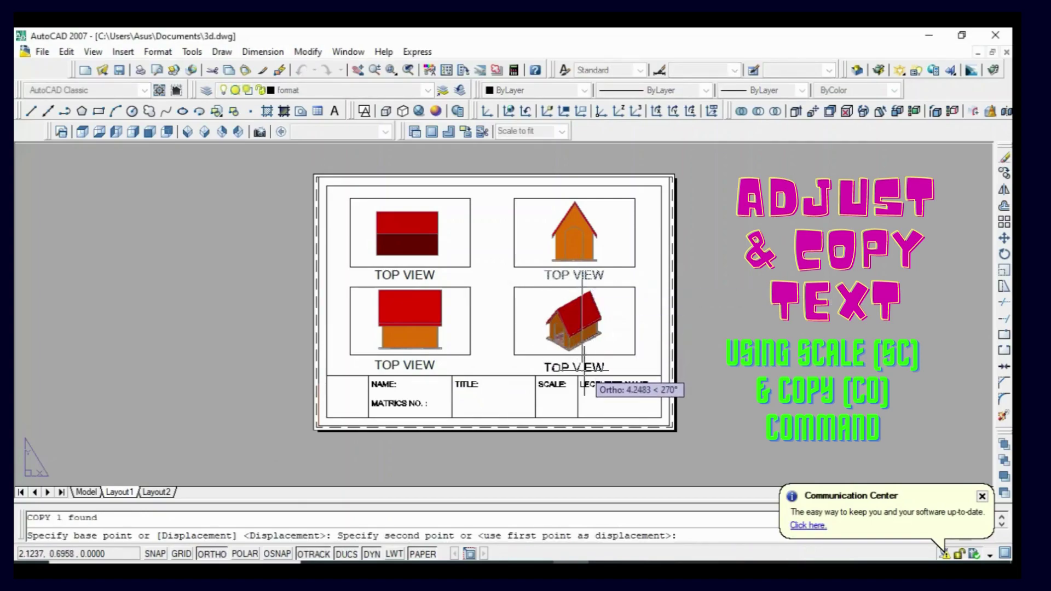
pyautogui.click(584, 366)
pyautogui.press('Escape')
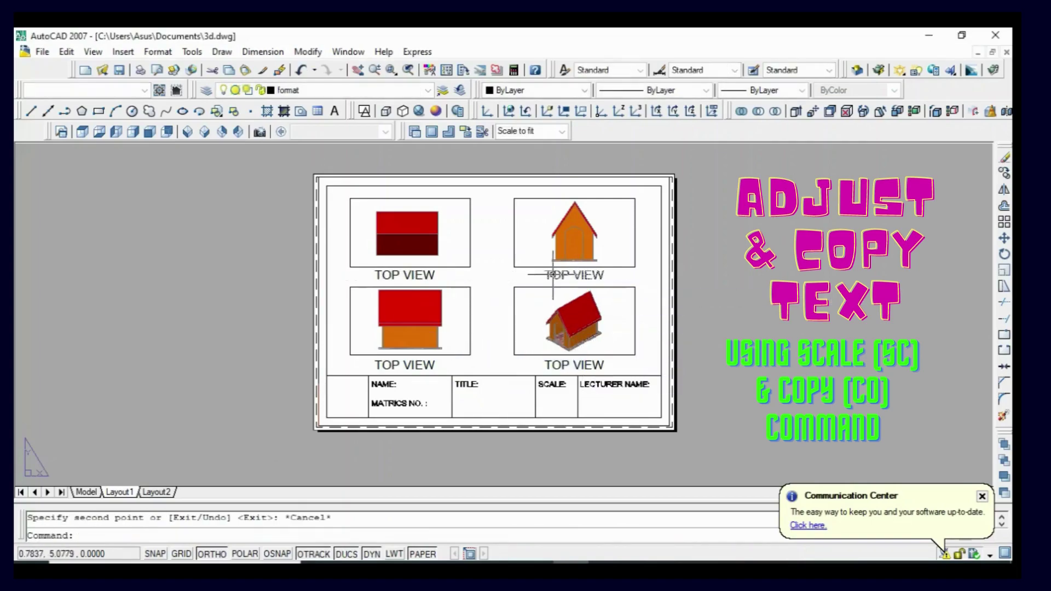
# - Edit the copied labels to read FRONT VIEW, SIDE VIEW and PERSPECTIVE VIEW
pyautogui.doubleClick(553, 276)
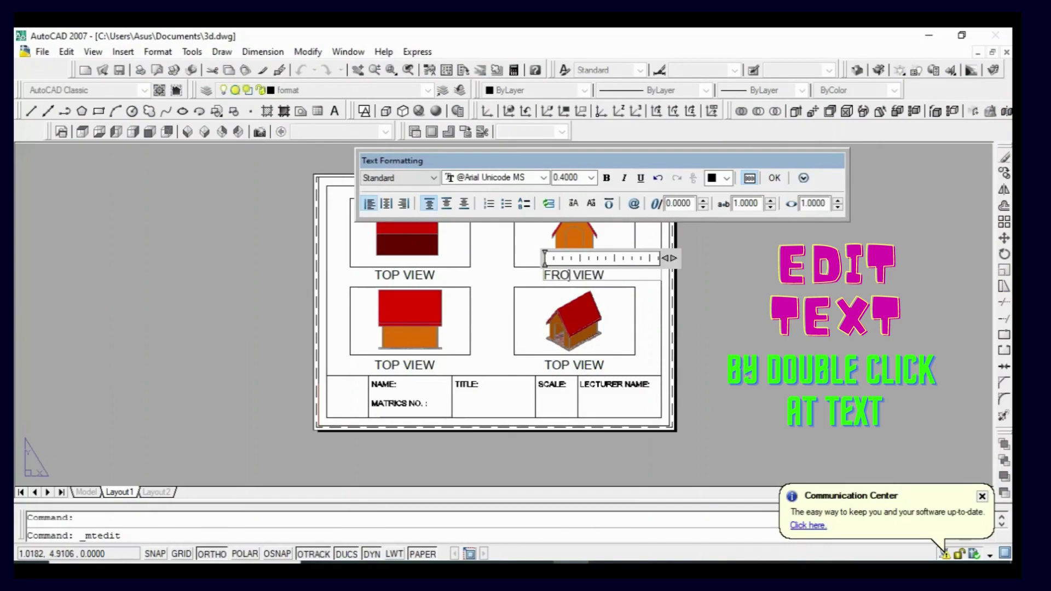
pyautogui.click(774, 178)
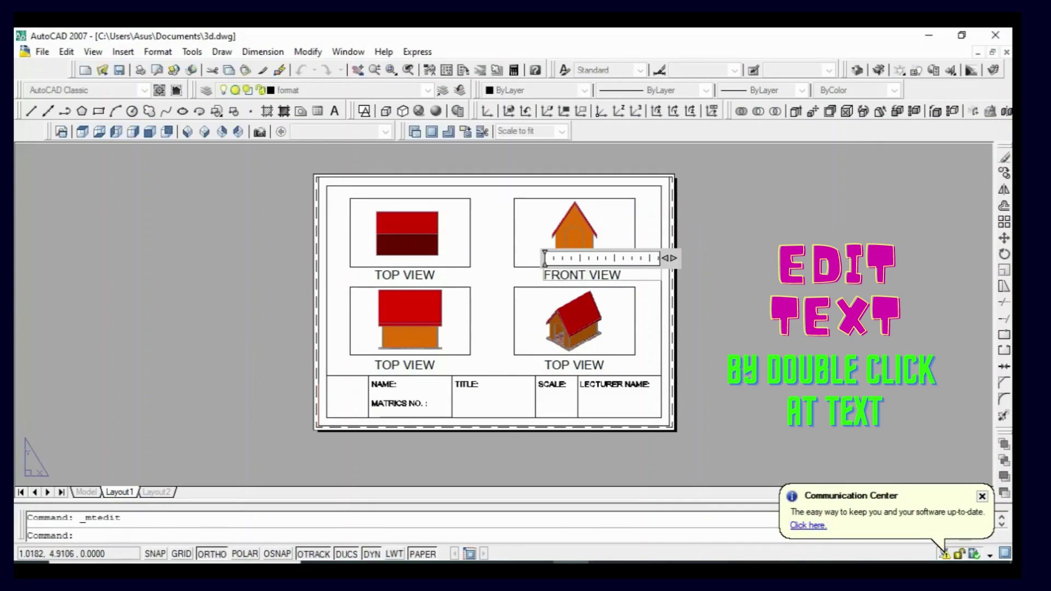
pyautogui.doubleClick(405, 365)
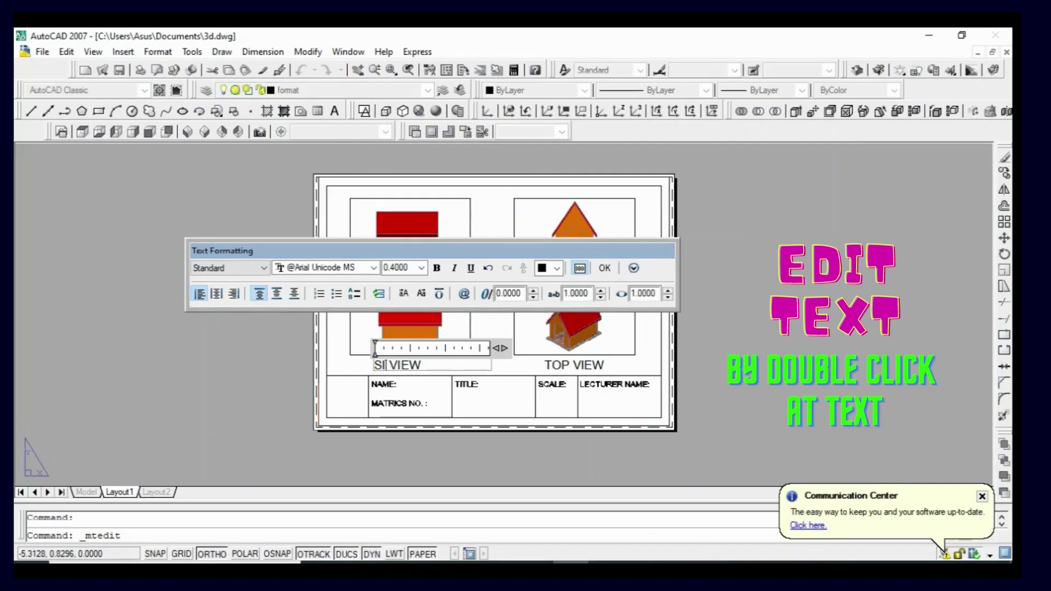
pyautogui.write('DE')
pyautogui.click(604, 267)
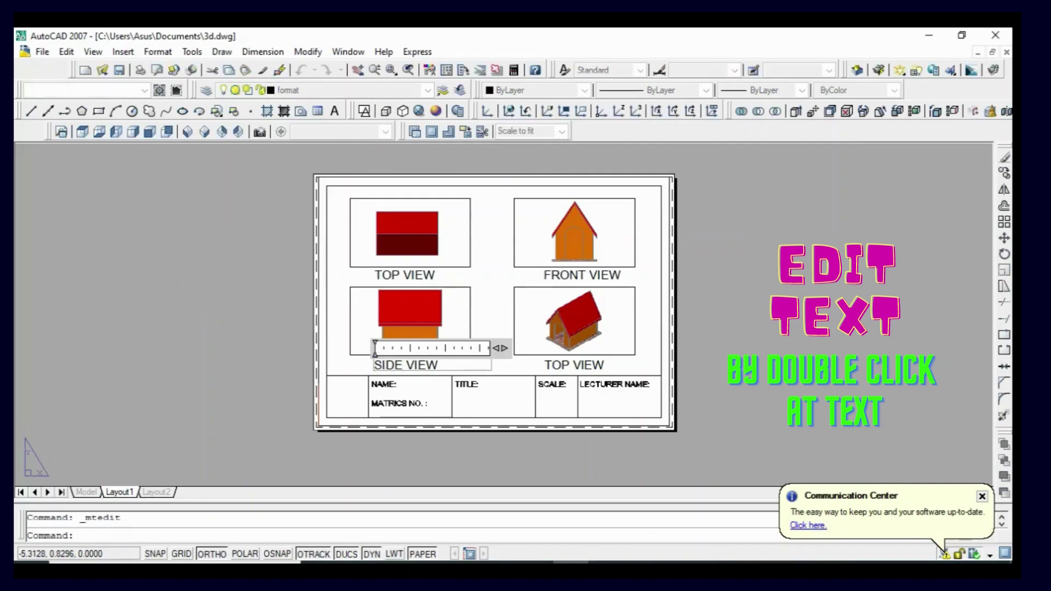
pyautogui.doubleClick(559, 368)
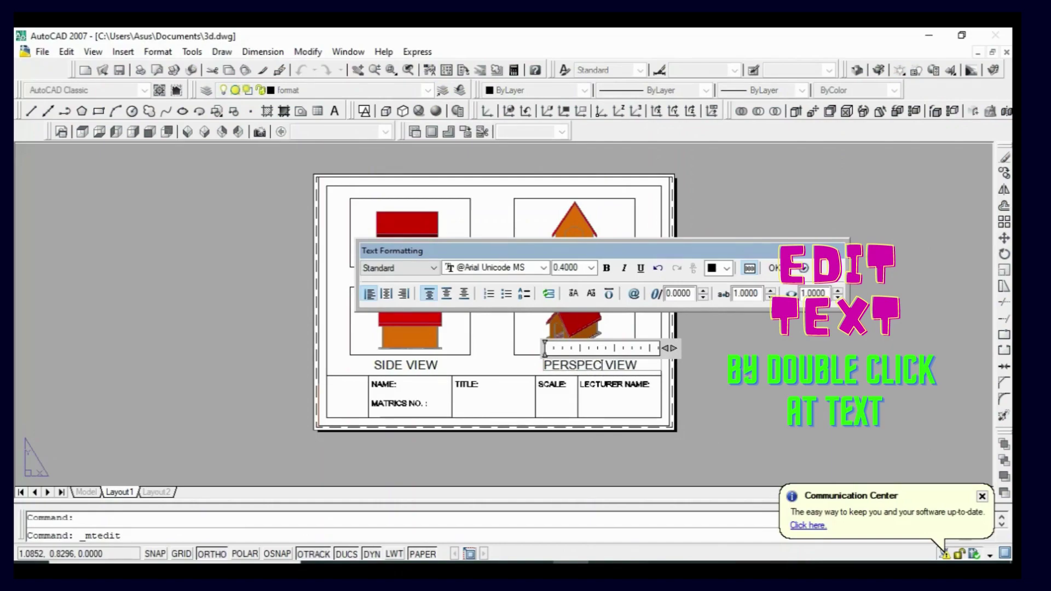
pyautogui.write('VE')
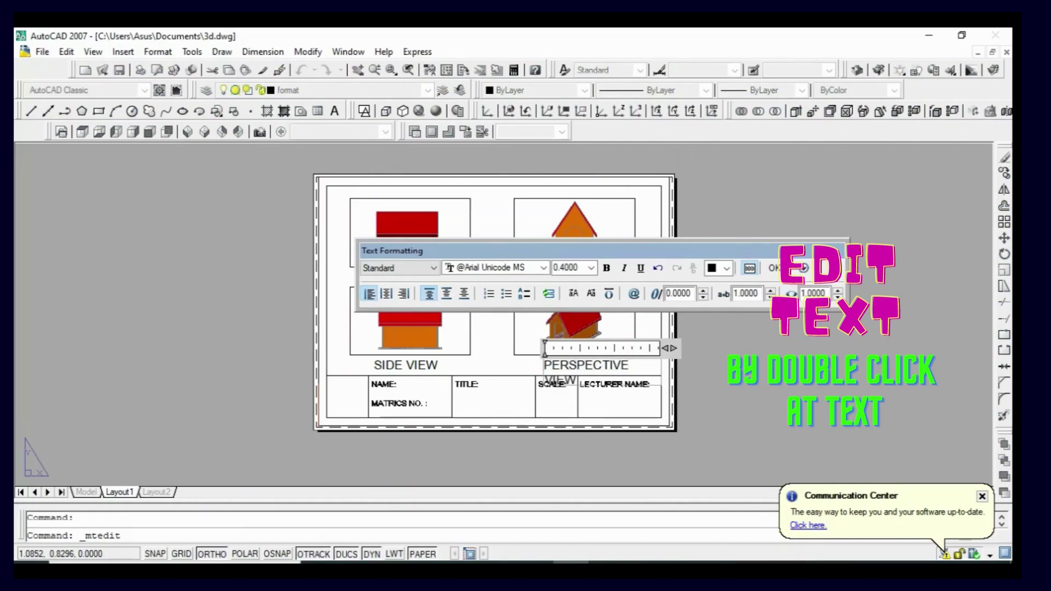
pyautogui.click(774, 267)
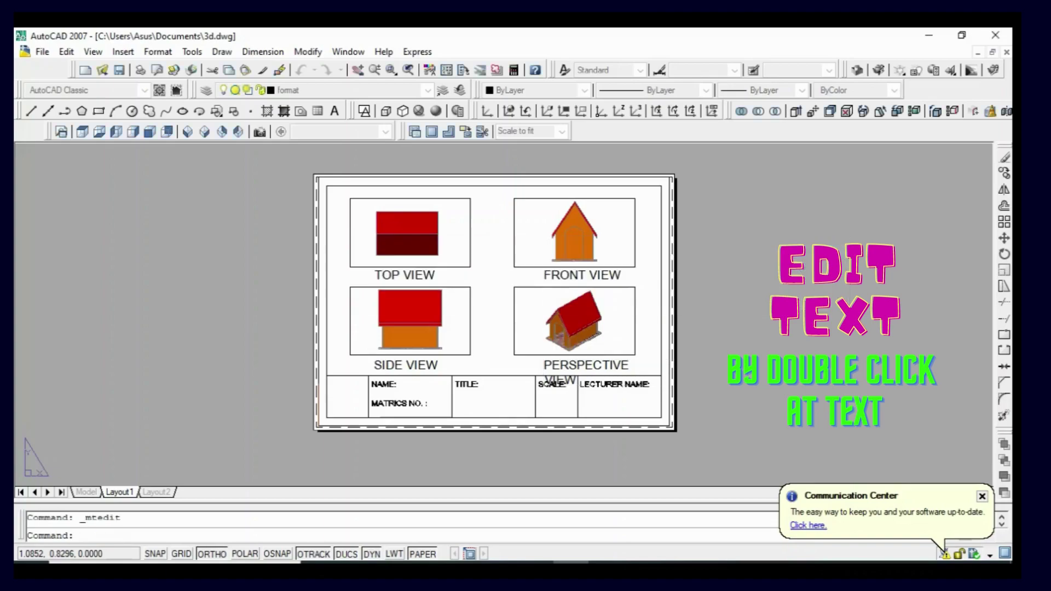
# - Widen PERSPECTIVE VIEW onto one line and centre it under the bottom-right view
pyautogui.click(585, 365)
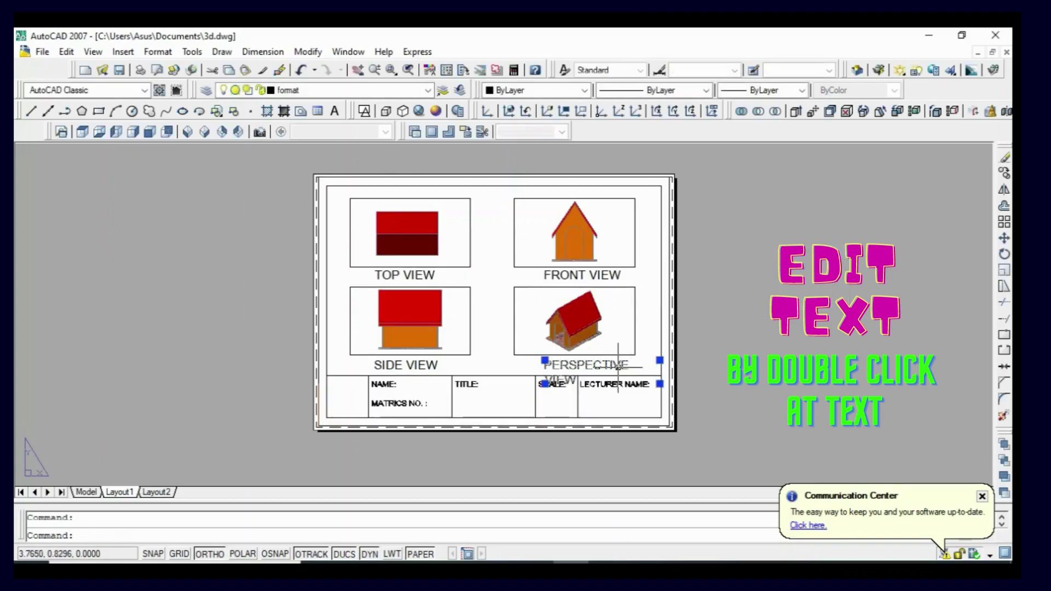
pyautogui.click(544, 383)
pyautogui.click(481, 383)
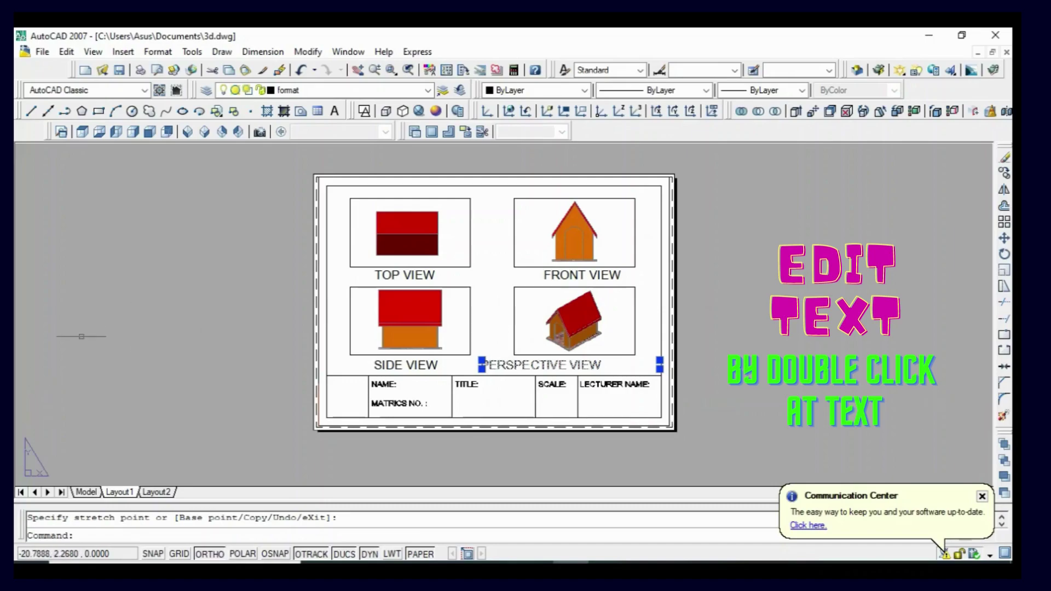
pyautogui.press('Escape')
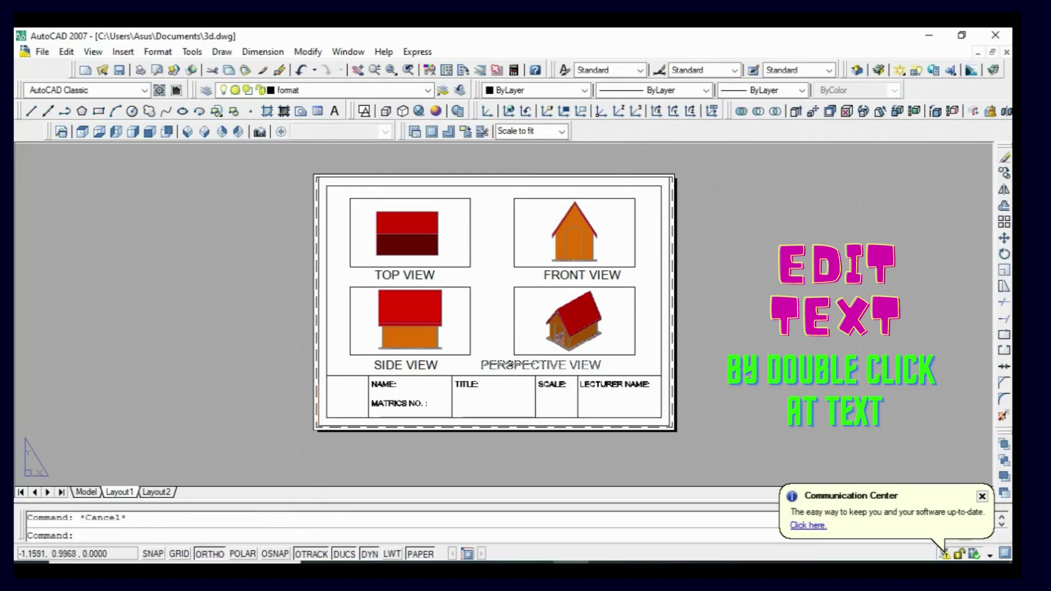
pyautogui.click(508, 364)
pyautogui.write('m')
pyautogui.press('Return')
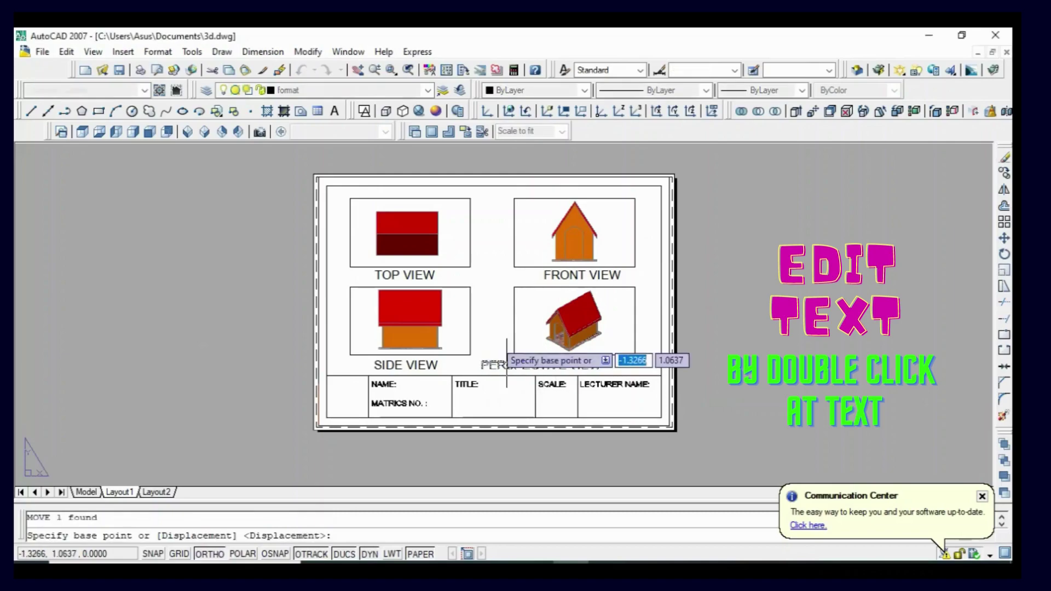
pyautogui.click(509, 364)
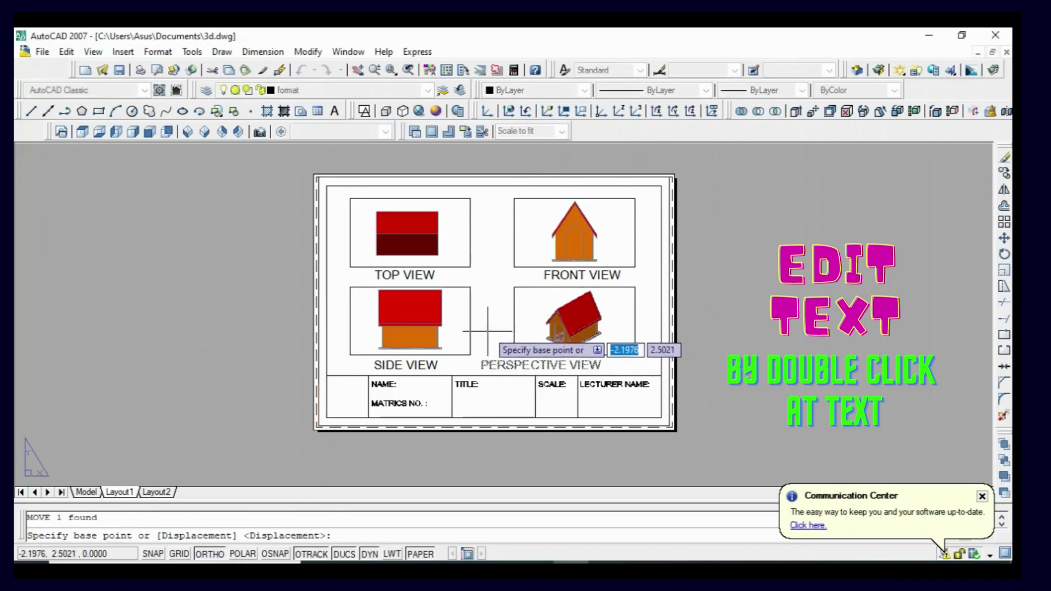
pyautogui.click(520, 331)
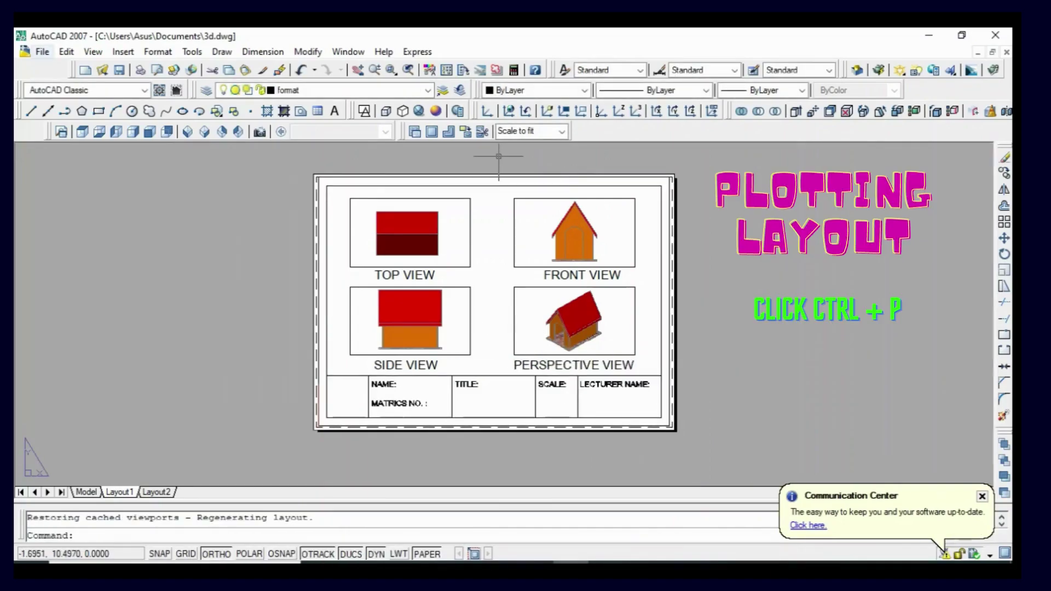
pyautogui.hotkey('alt', 'f')
pyautogui.press('Down')
pyautogui.press('Down')
pyautogui.press('Down')
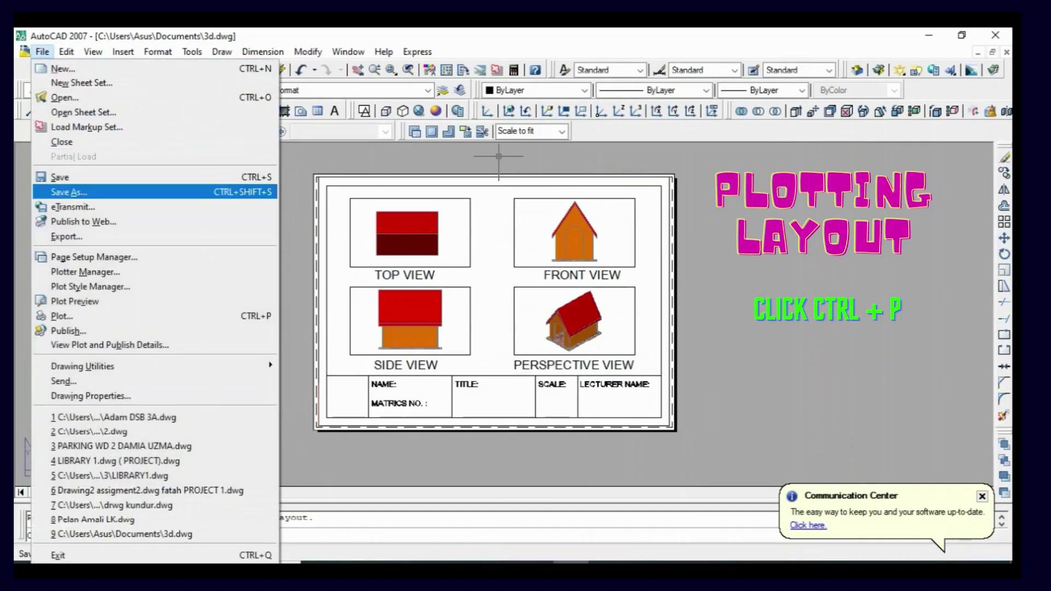
pyautogui.press('Down')
pyautogui.press('Down')
pyautogui.press('Down')
pyautogui.press('Return')
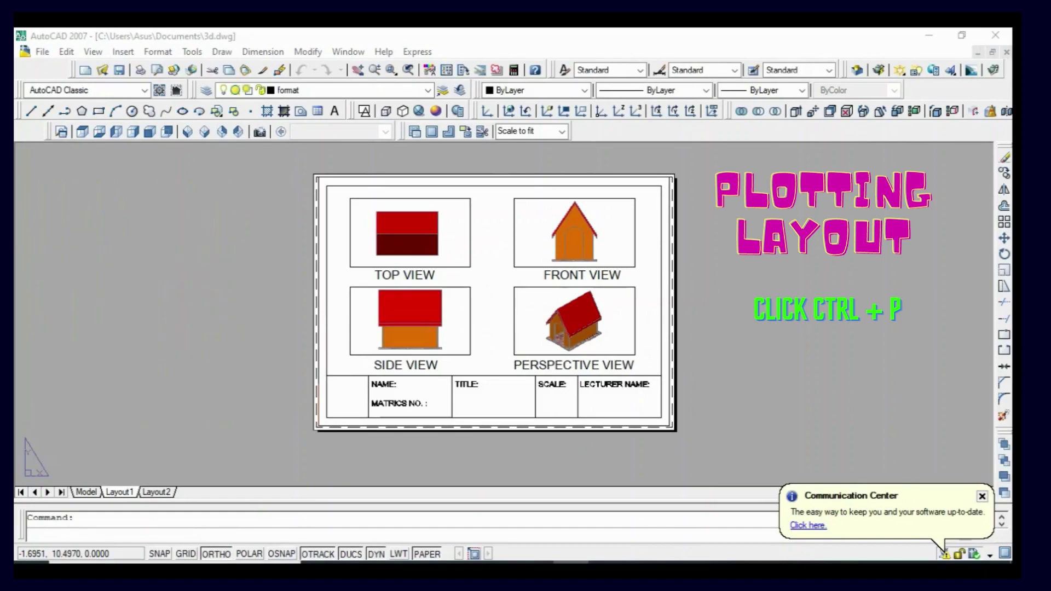
# - Plot Layout1 on A3 paper using Microsoft Print to PDF
pyautogui.hotkey('ctrl', 'p')
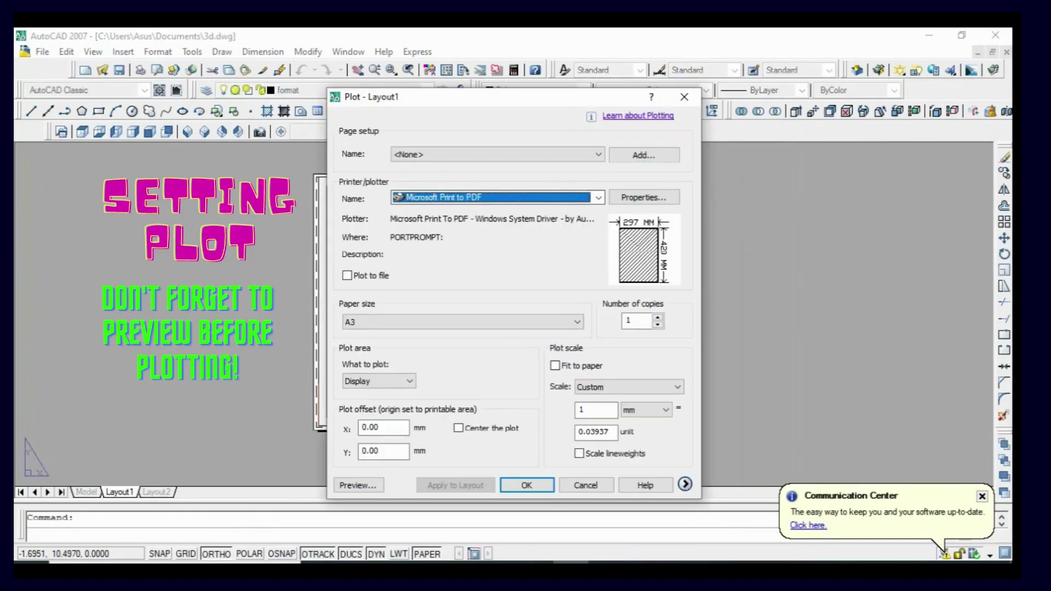
pyautogui.press('Return')
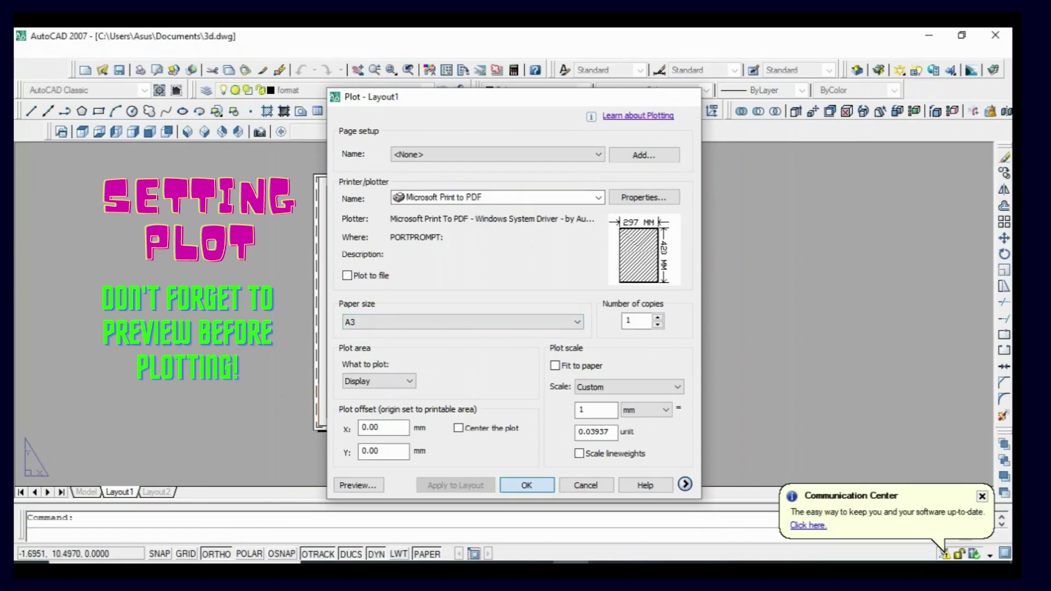